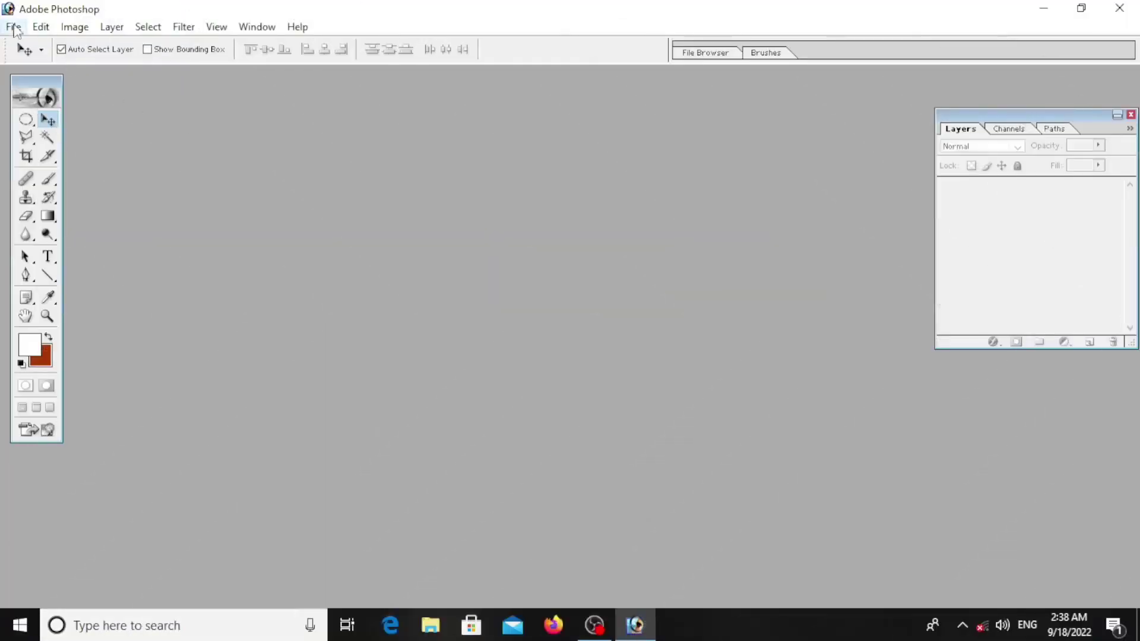
Create a new blank 3.5 × 2 inch document at 300 ppi
click(13, 26)
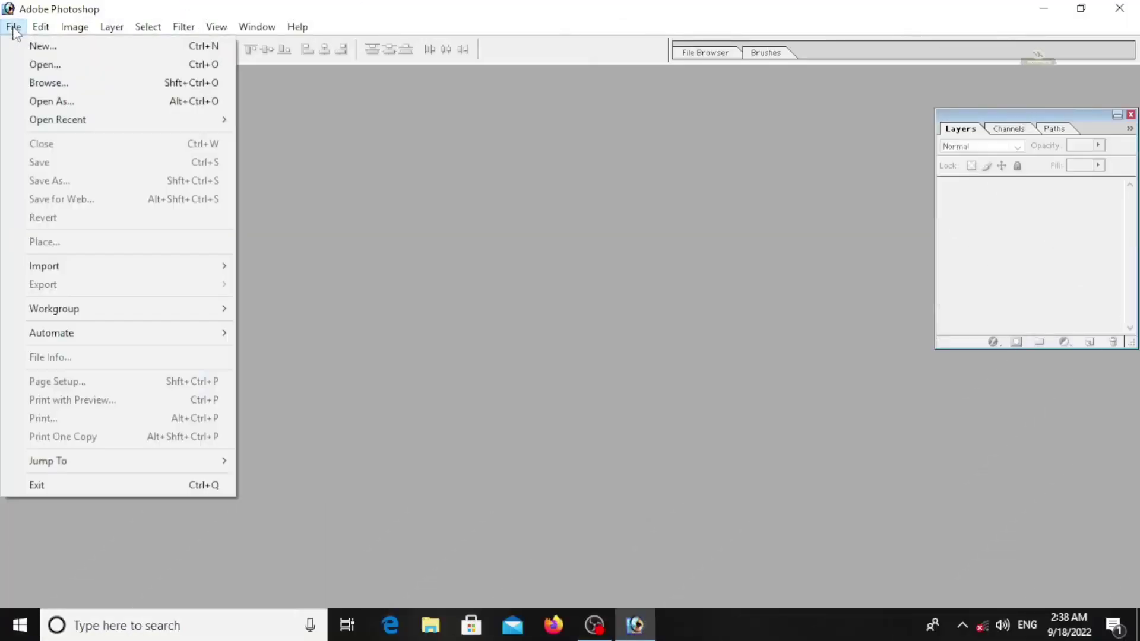
click(27, 45)
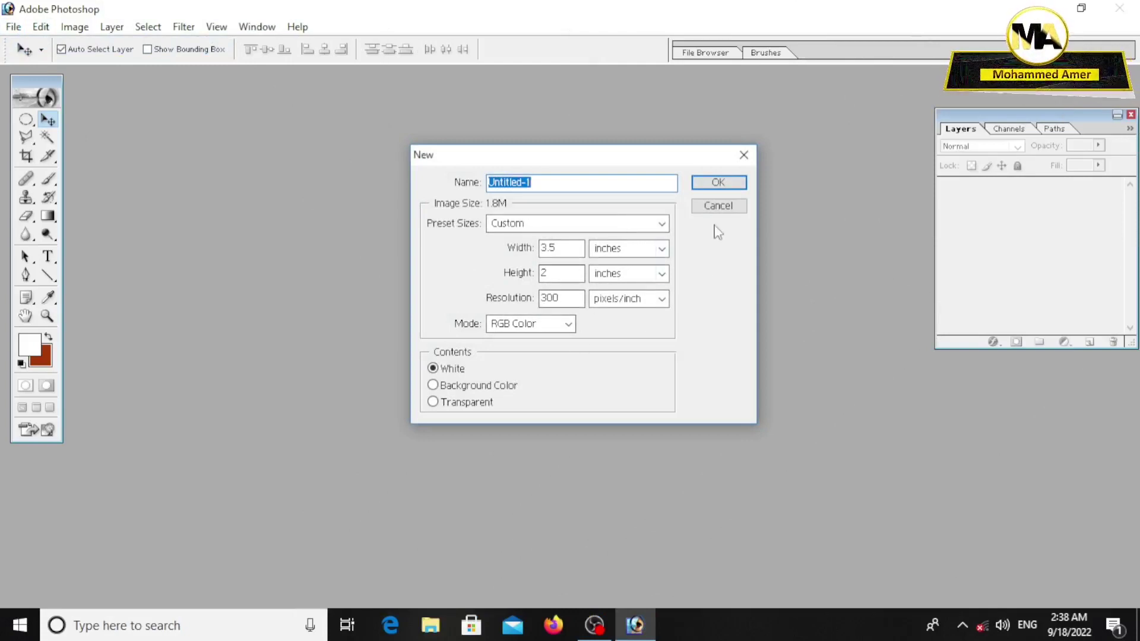
click(717, 184)
Duplicate the card document, convert the copy's background to Layer 0, and arrange both windows
right_click(418, 77)
click(451, 93)
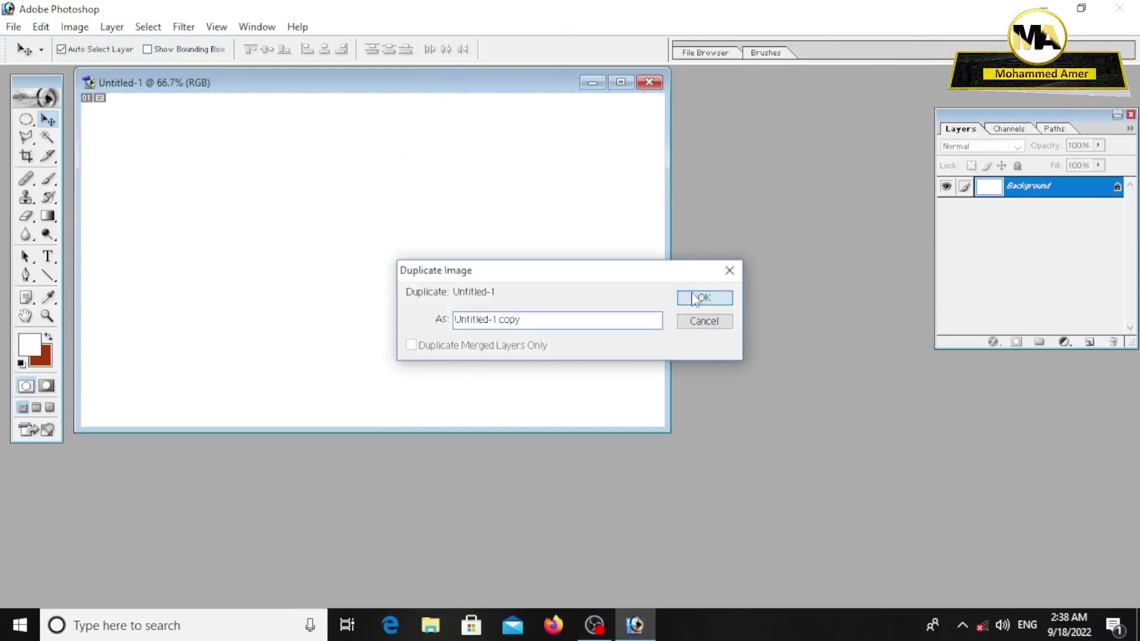
key(Return)
drag(427, 87, 696, 254)
double_click(1117, 188)
click(683, 285)
drag(621, 254, 802, 308)
click(398, 92)
drag(397, 92, 456, 105)
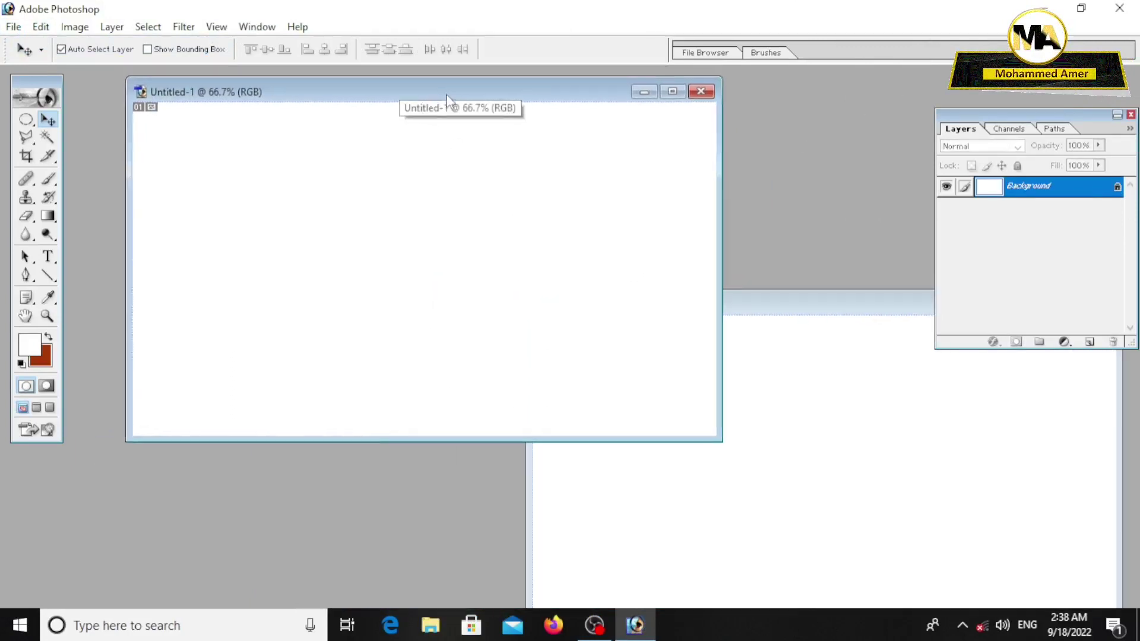
Open the yellow triangle 03 and Yellow-Background PNG images
double_click(819, 190)
click(667, 179)
click(667, 315)
click(875, 429)
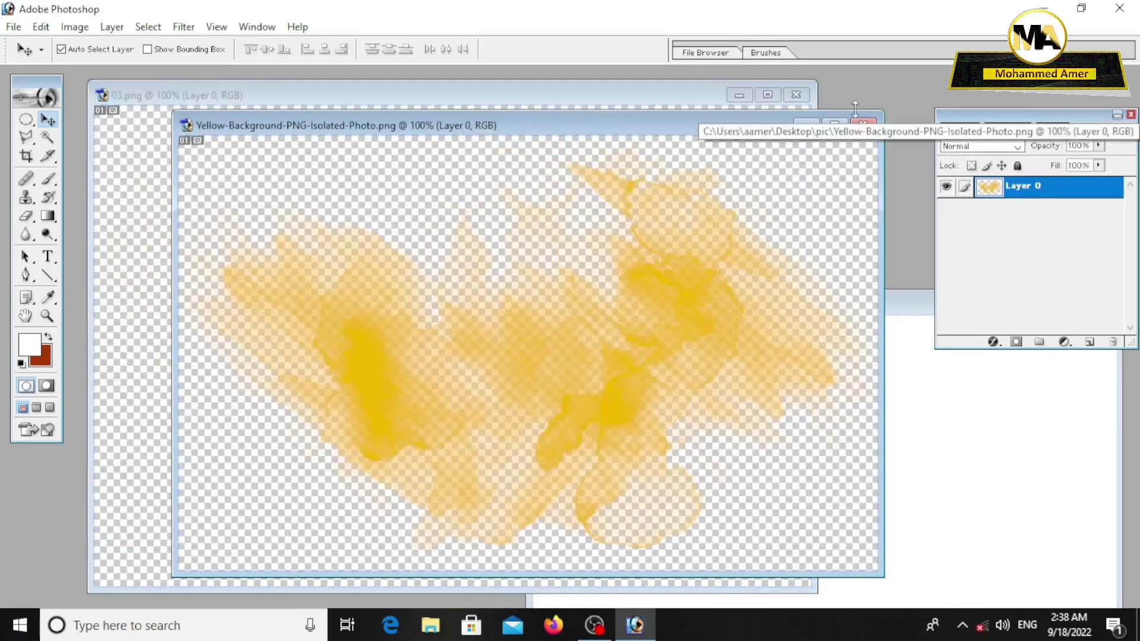
Copy the yellow triangle image onto the card as a new layer
click(805, 125)
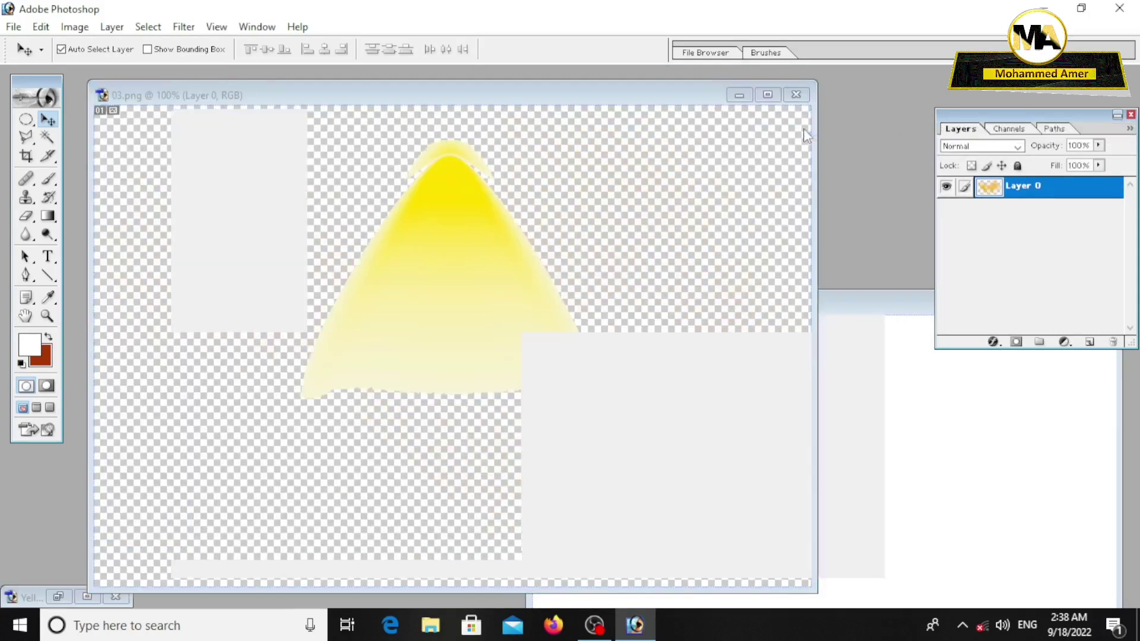
drag(611, 96, 876, 109)
mouse_move(689, 278)
mouse_down()
mouse_move(279, 224)
mouse_move(295, 226)
mouse_move(245, 179)
mouse_up()
Scale and distort the triangle into a slanted band across the top-left corner
key(ctrl+t)
drag(341, 115, 304, 107)
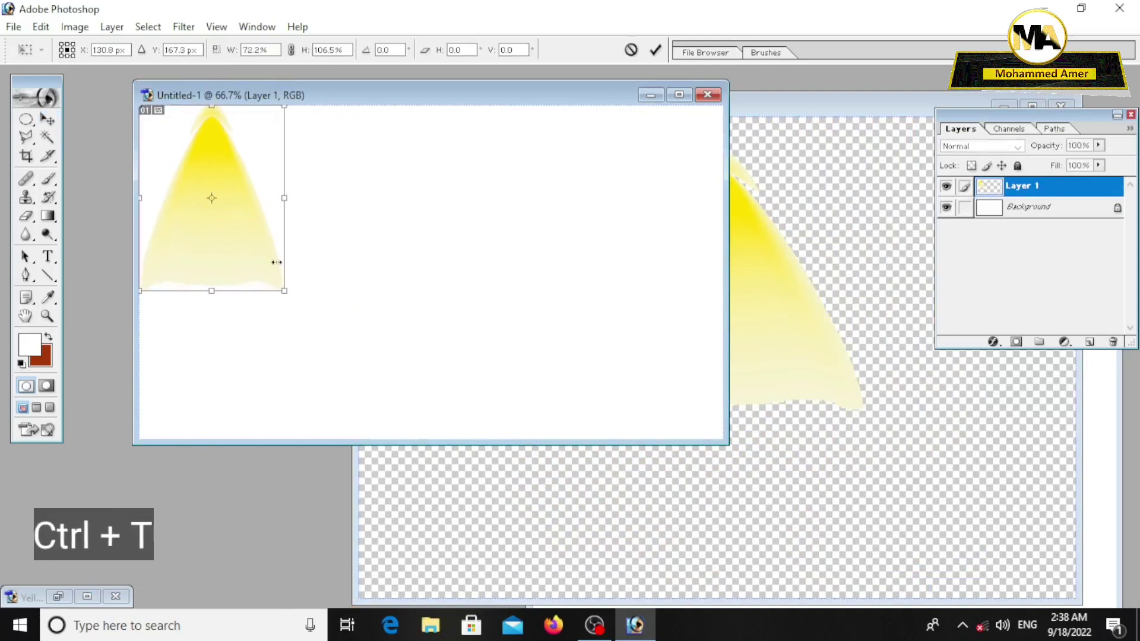
drag(304, 291, 314, 222)
drag(163, 152, 140, 135)
drag(331, 145, 226, 109)
drag(333, 245, 365, 165)
drag(159, 236, 107, 247)
mouse_move(365, 165)
mouse_down()
mouse_move(333, 147)
mouse_move(358, 139)
mouse_up()
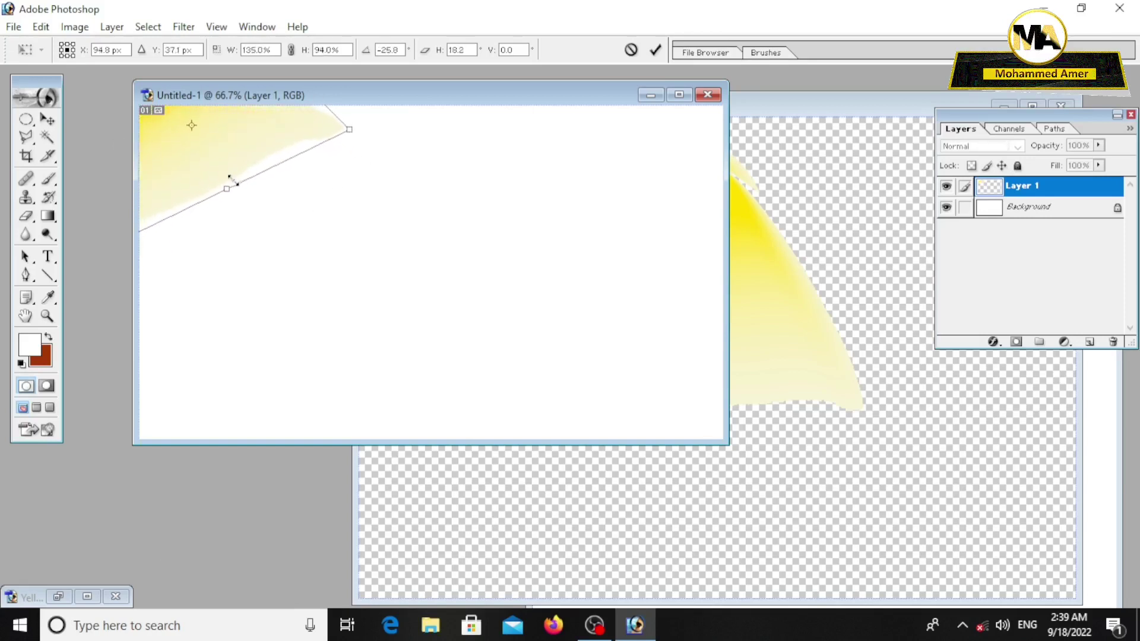
key(v)
click(490, 246)
Copy the yellow watercolour splash onto the card as Layer 2
click(58, 596)
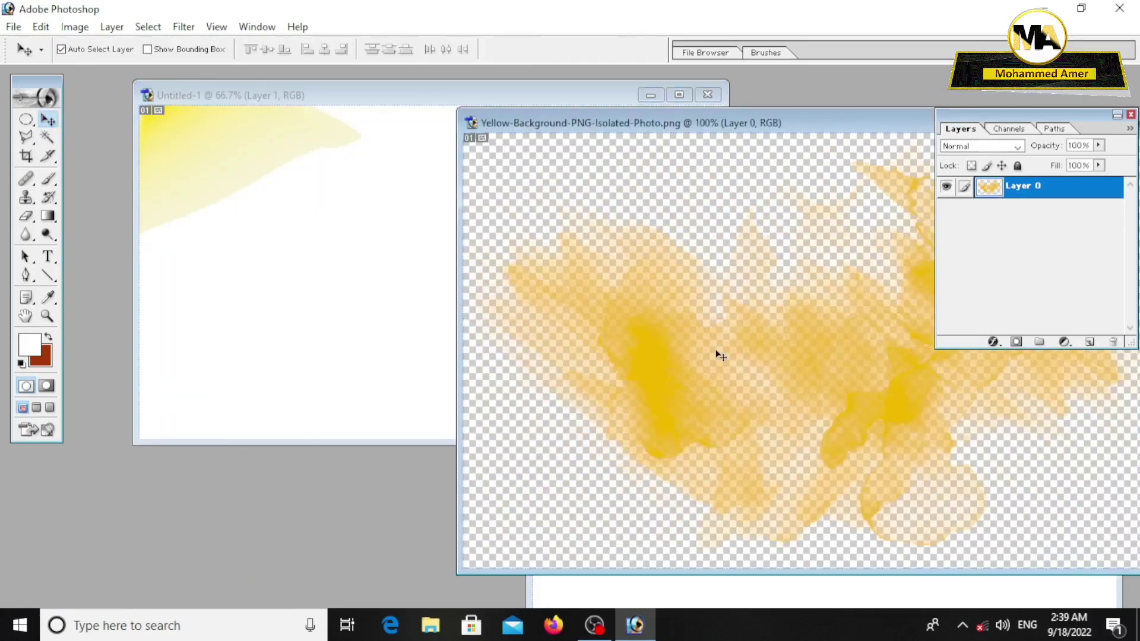
drag(719, 354, 397, 253)
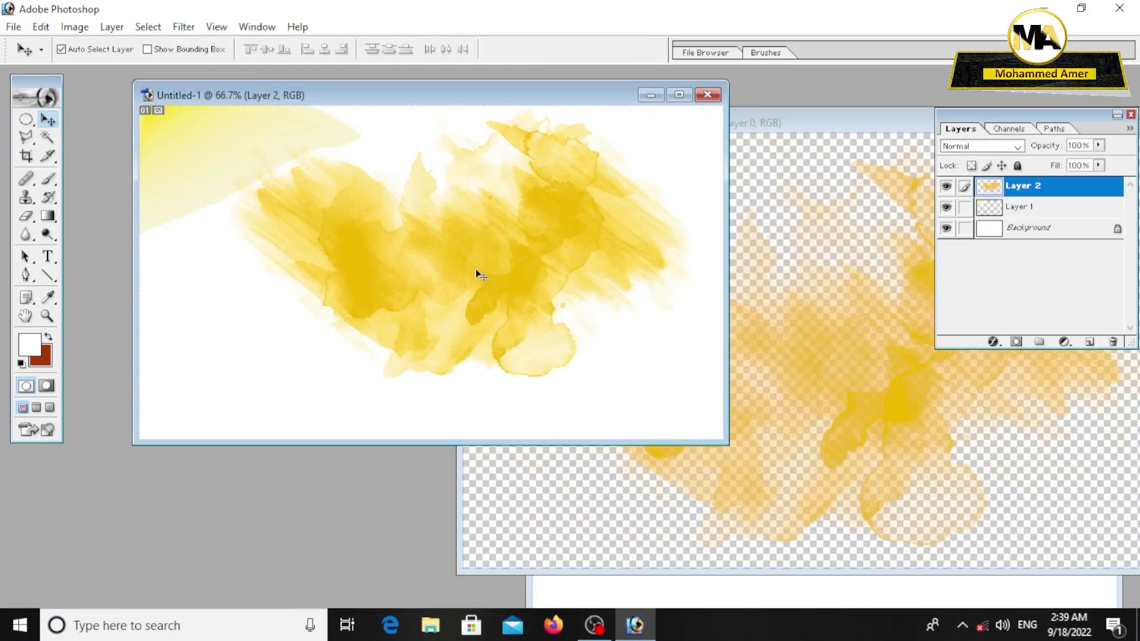
drag(477, 270, 331, 252)
Shrink and slant the splash into the card's top-left corner
key(ctrl+t)
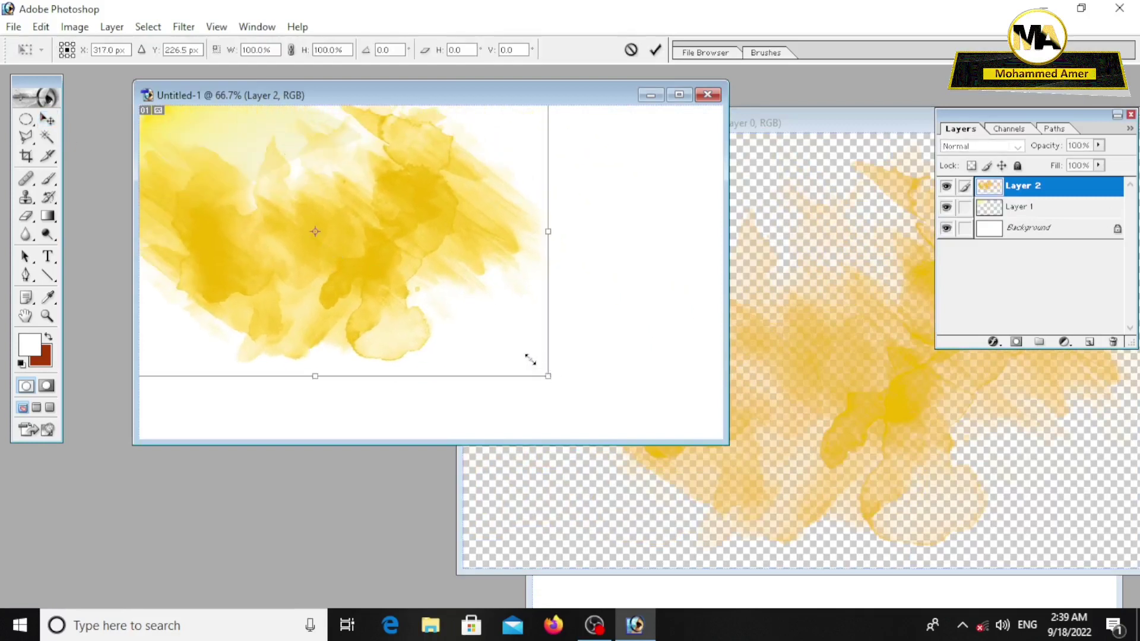
drag(542, 371, 365, 232)
drag(224, 230, 301, 239)
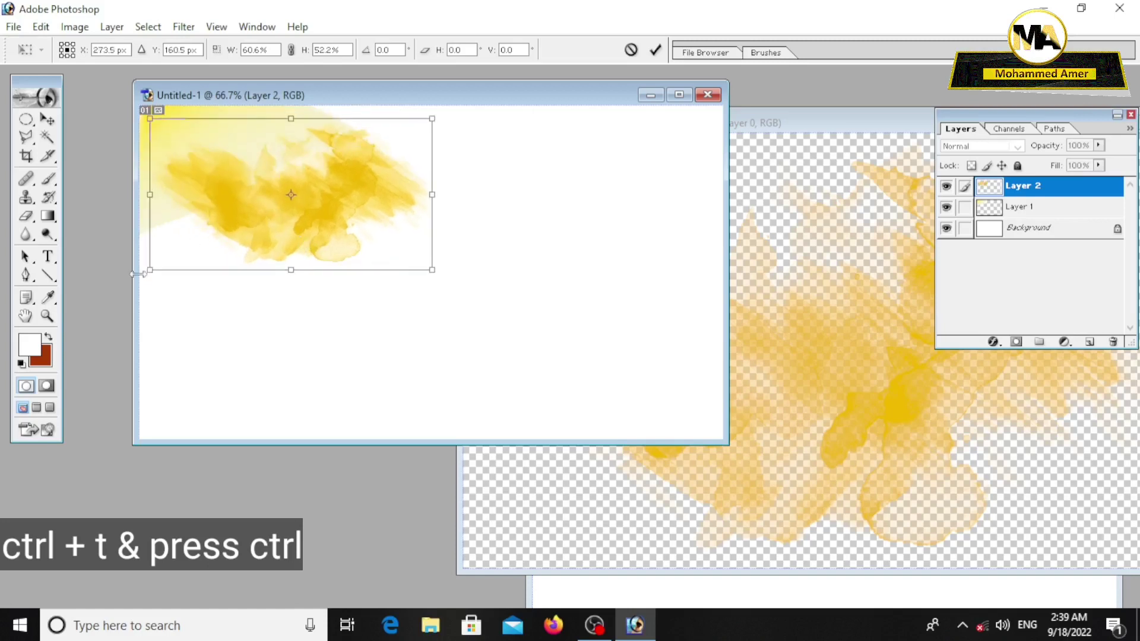
drag(129, 277, 120, 252)
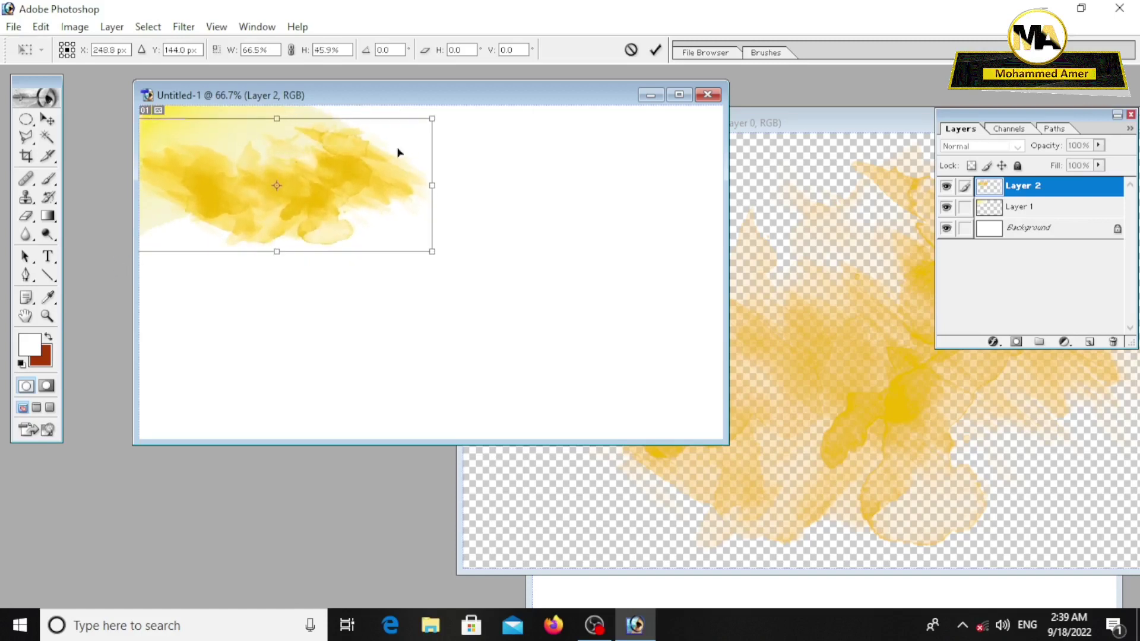
drag(425, 124, 414, 102)
mouse_move(298, 256)
mouse_down()
mouse_move(220, 262)
mouse_move(248, 213)
mouse_up()
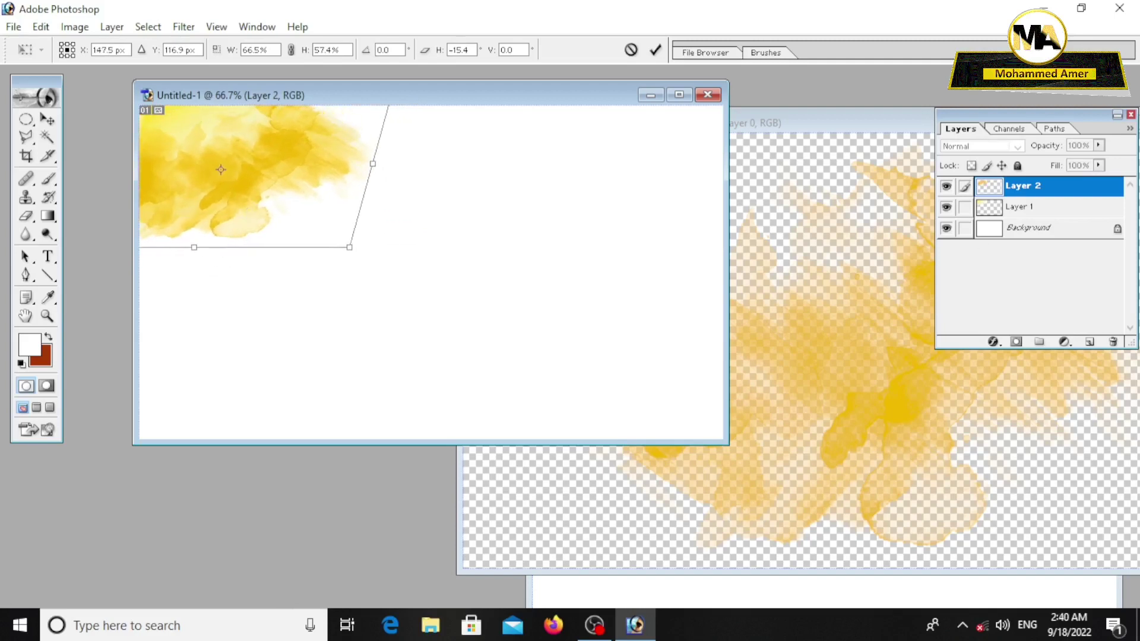
click(47, 119)
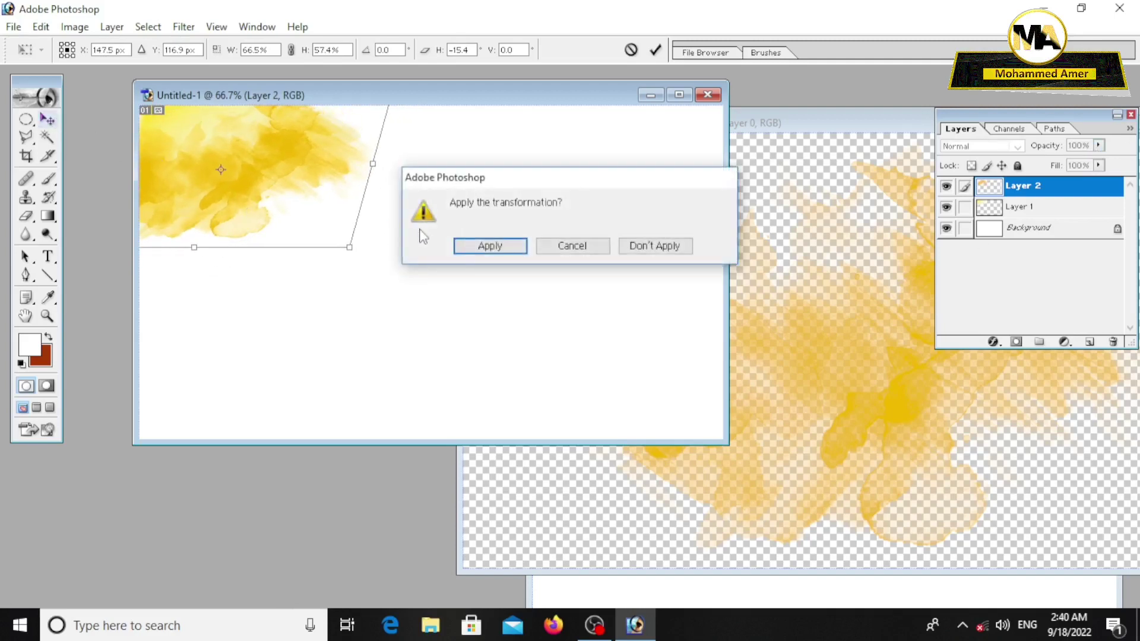
click(490, 247)
Lower the splash layer's opacity to about 69%
click(1098, 146)
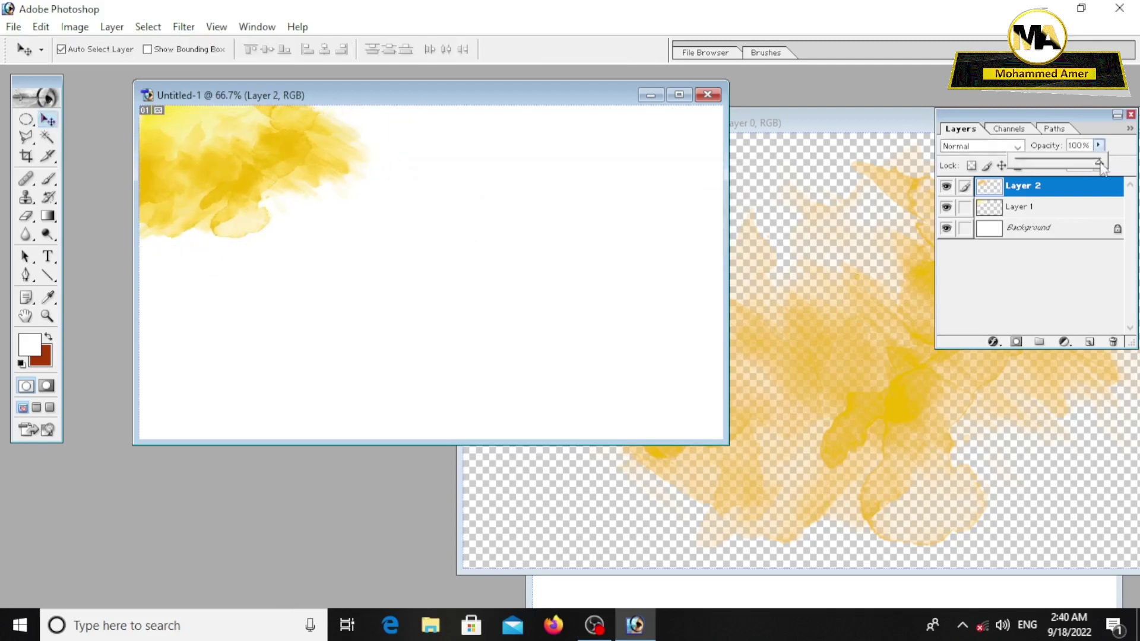
drag(1084, 167, 1078, 166)
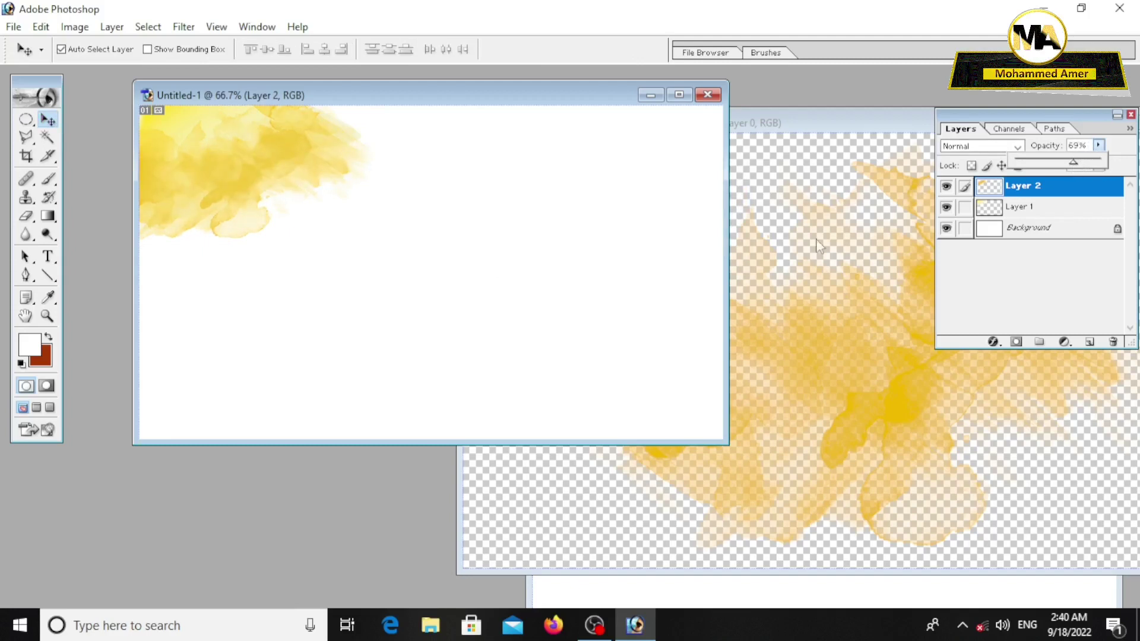
click(499, 178)
drag(364, 96, 402, 97)
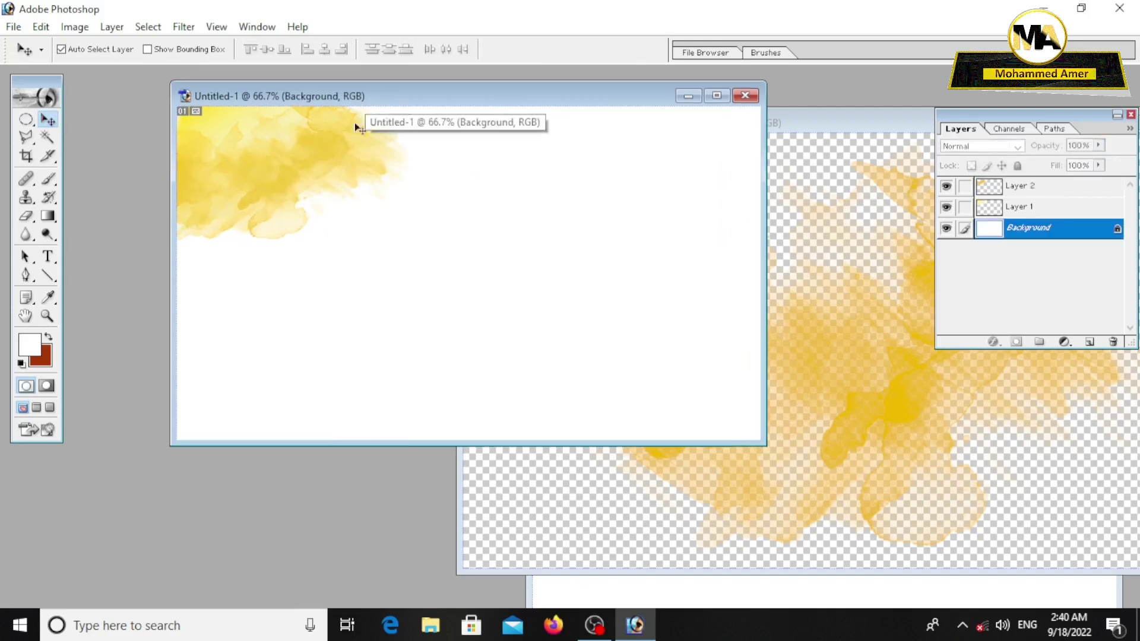
Type the owner's name in 10 pt dark red (C20000) text at the top-left
click(48, 256)
drag(455, 181, 454, 183)
click(333, 50)
click(323, 156)
click(520, 55)
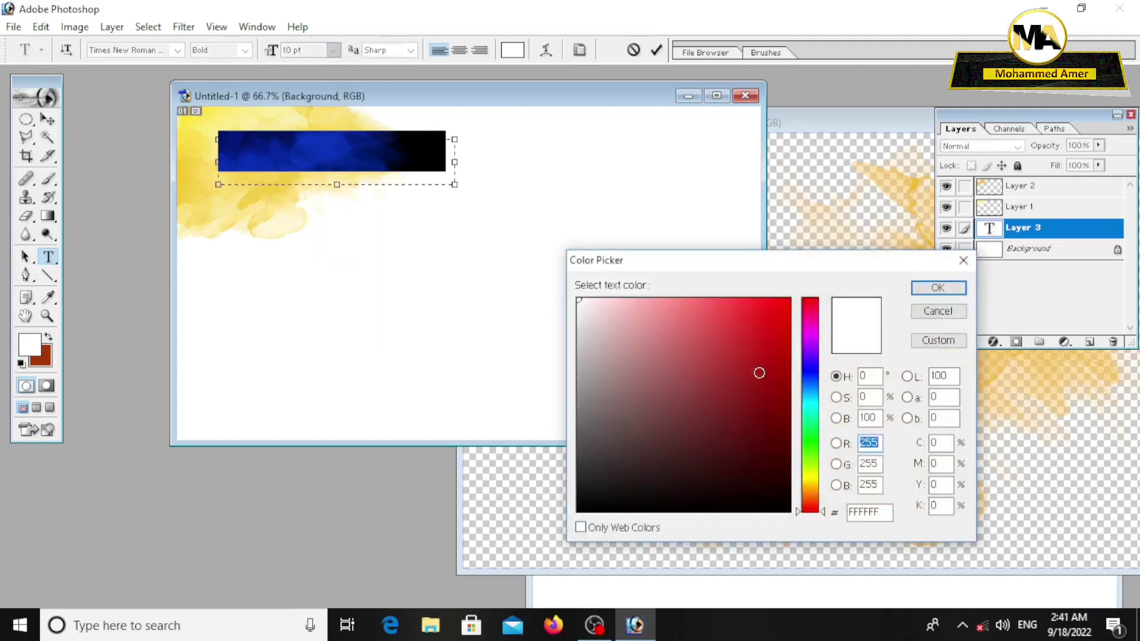
drag(758, 372, 790, 349)
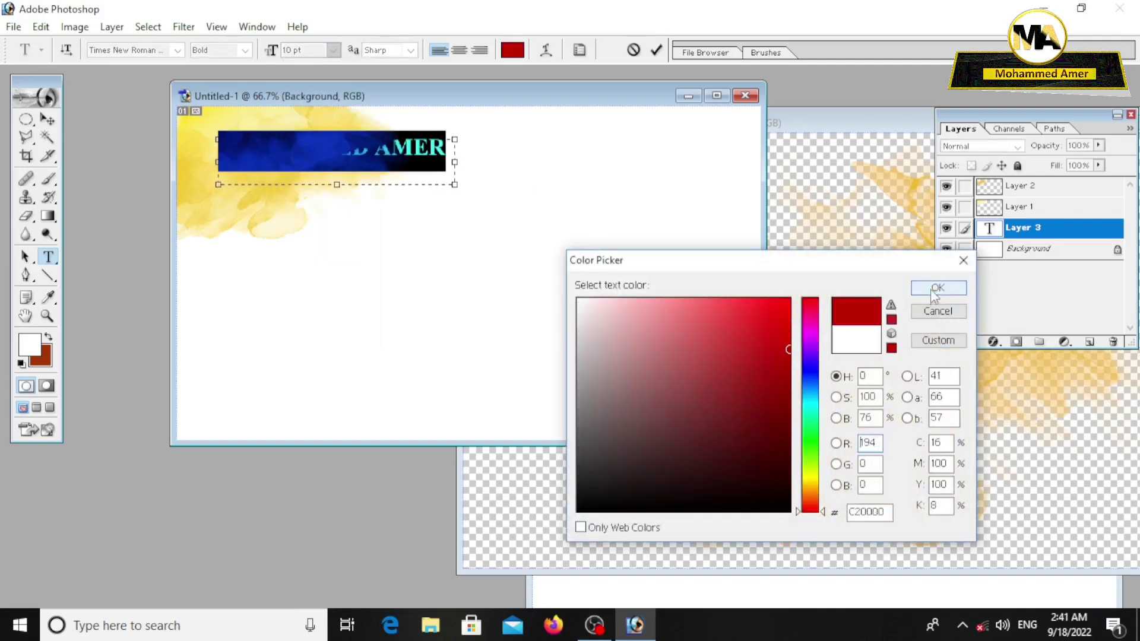
click(936, 289)
key(ctrl+Return)
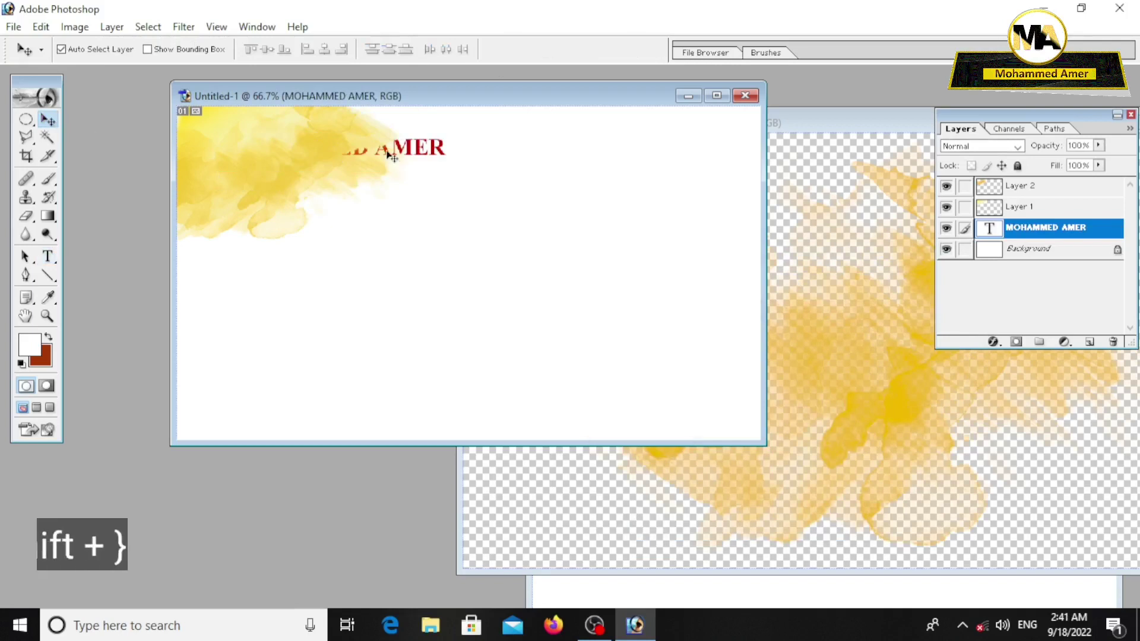
Bring the name layer to the top and move it into the top-left corner
key(ctrl+shift+bracketright)
drag(379, 152, 362, 144)
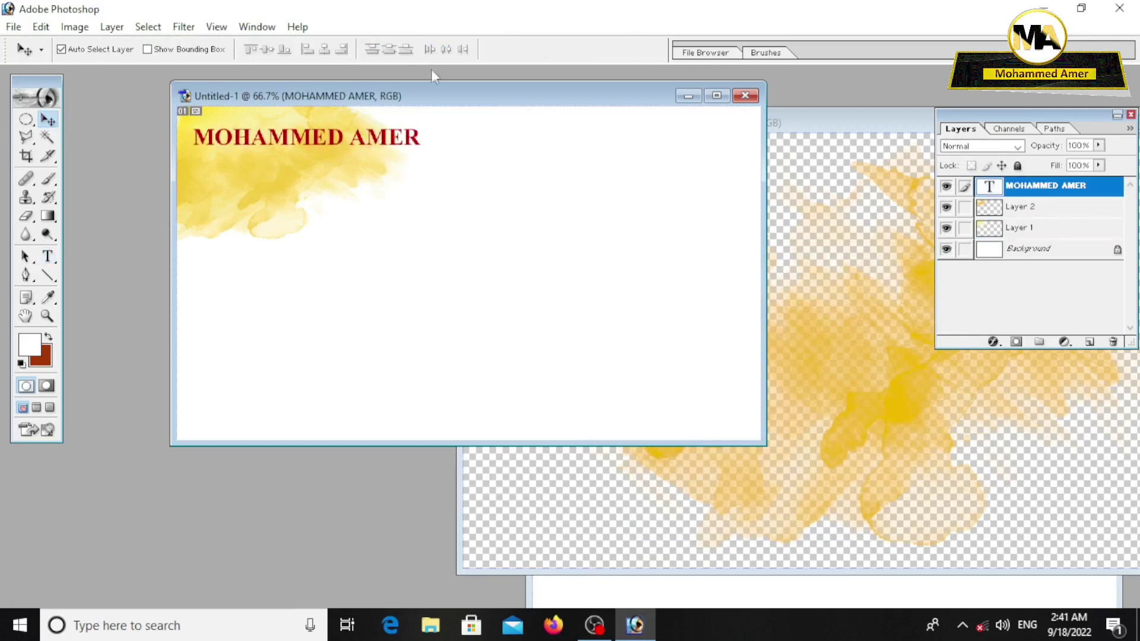
click(49, 262)
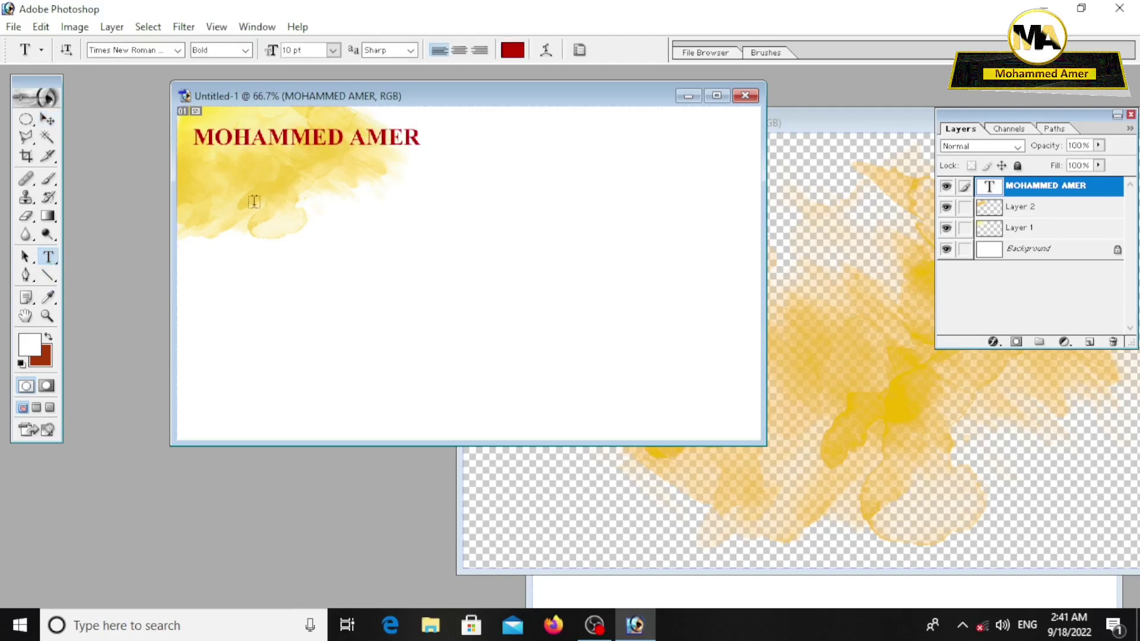
Type 'Mubarak' and set it to 24 pt
text(Mubarak)
key(ctrl+a)
click(333, 50)
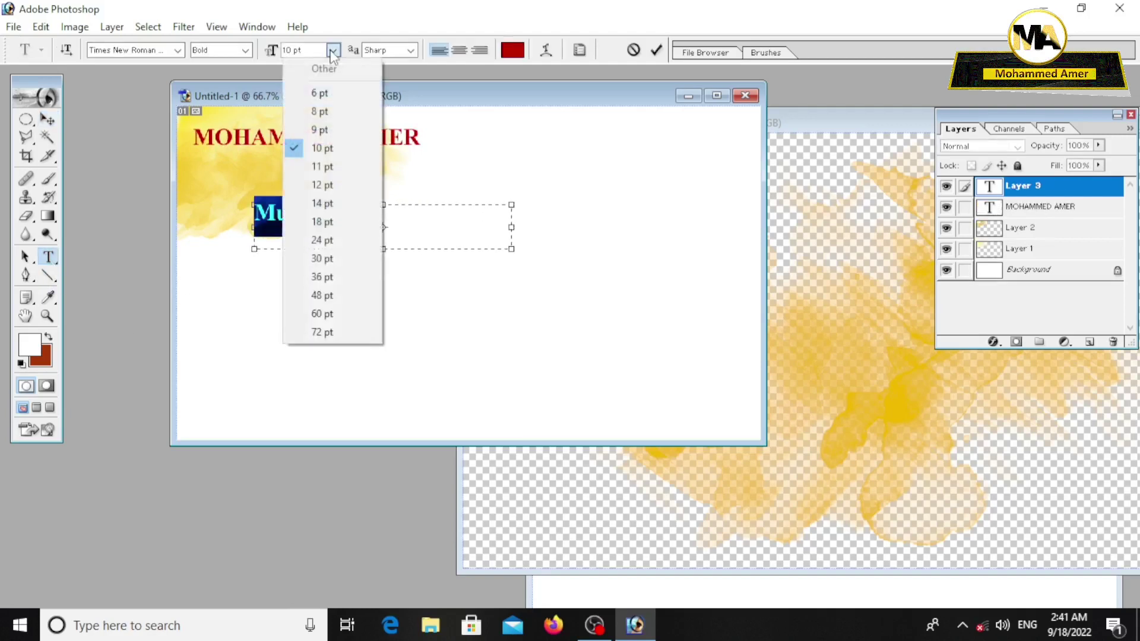
click(319, 238)
click(487, 224)
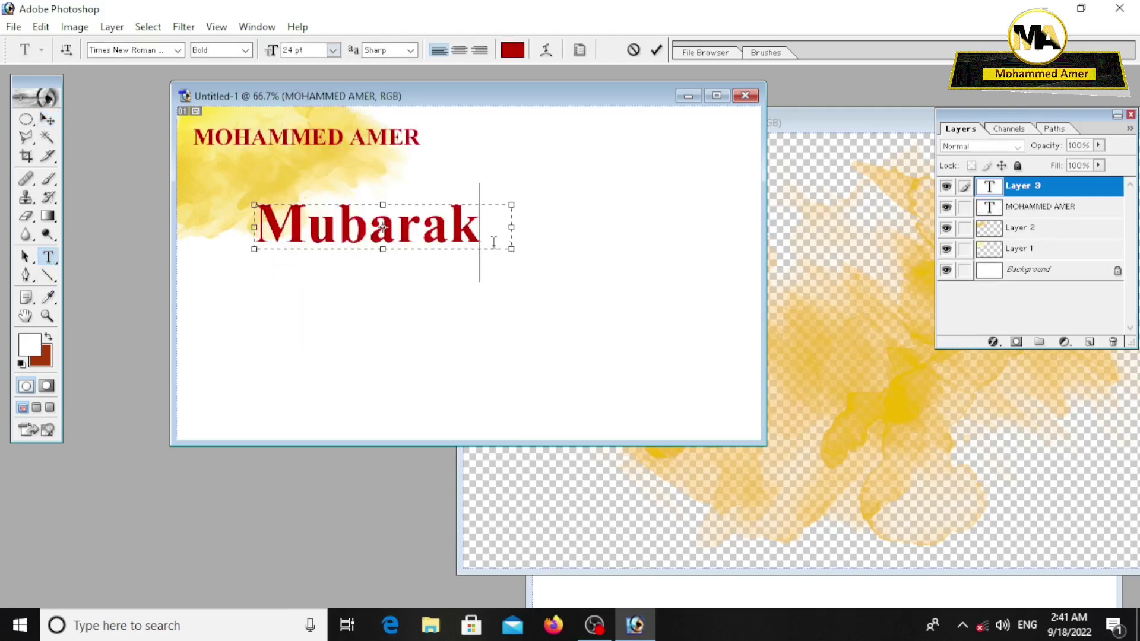
click(1019, 187)
Give the Mubarak layer a red-to-yellow Gradient Overlay layer style
right_click(1019, 187)
click(1020, 217)
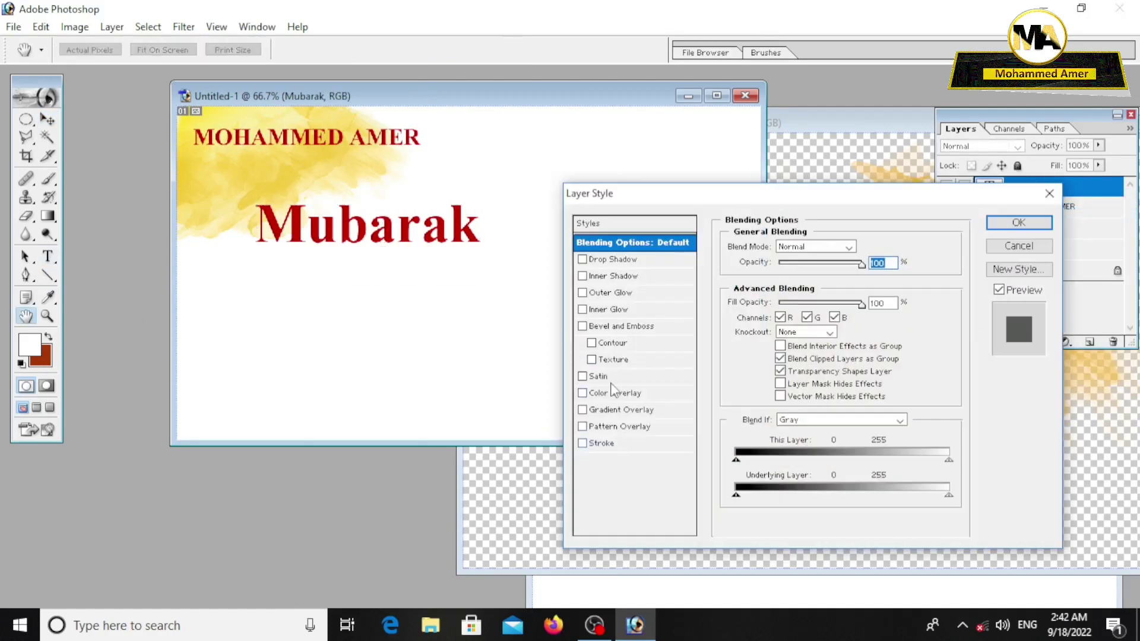
click(624, 410)
click(878, 261)
click(789, 275)
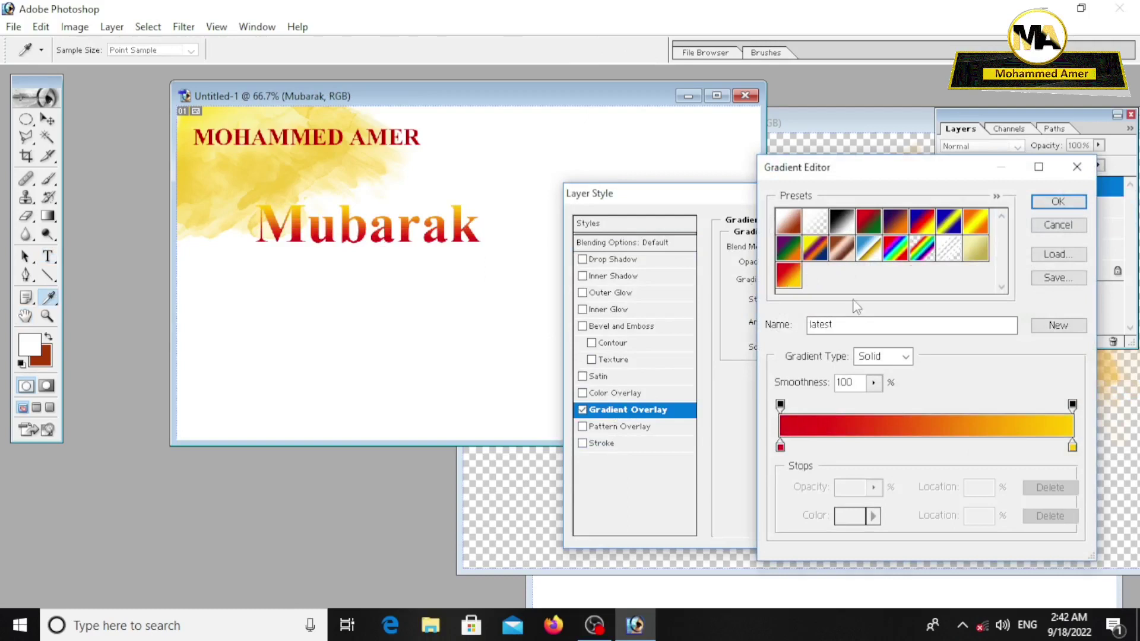
click(1058, 203)
click(1017, 224)
Position Mubarak under the name and nudge the yellow splash up-left
click(47, 119)
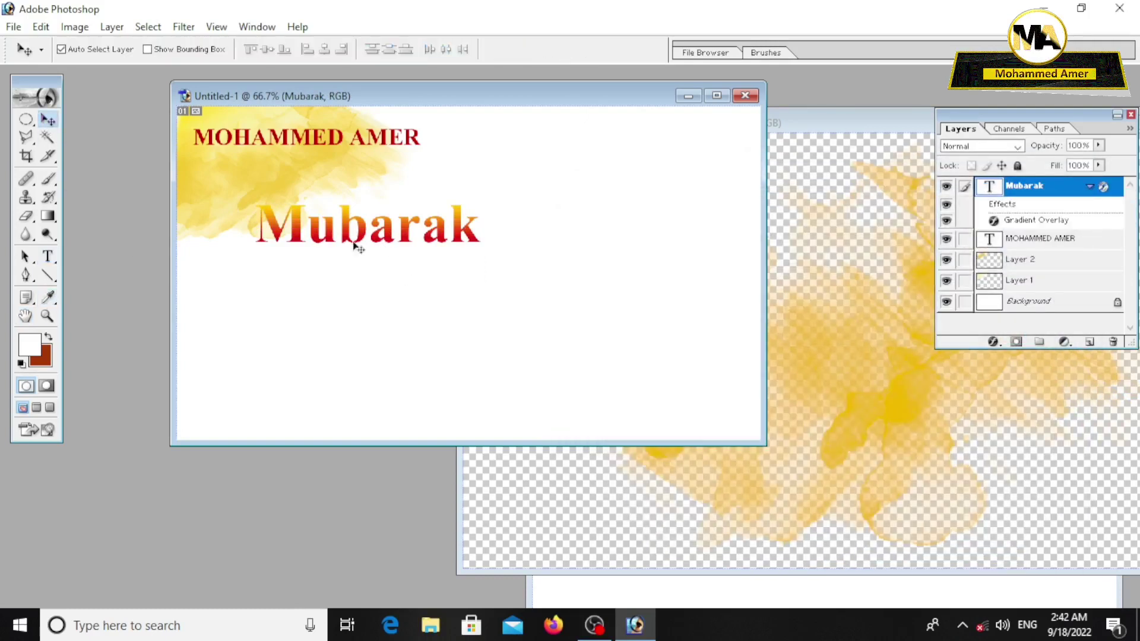
drag(356, 247, 406, 236)
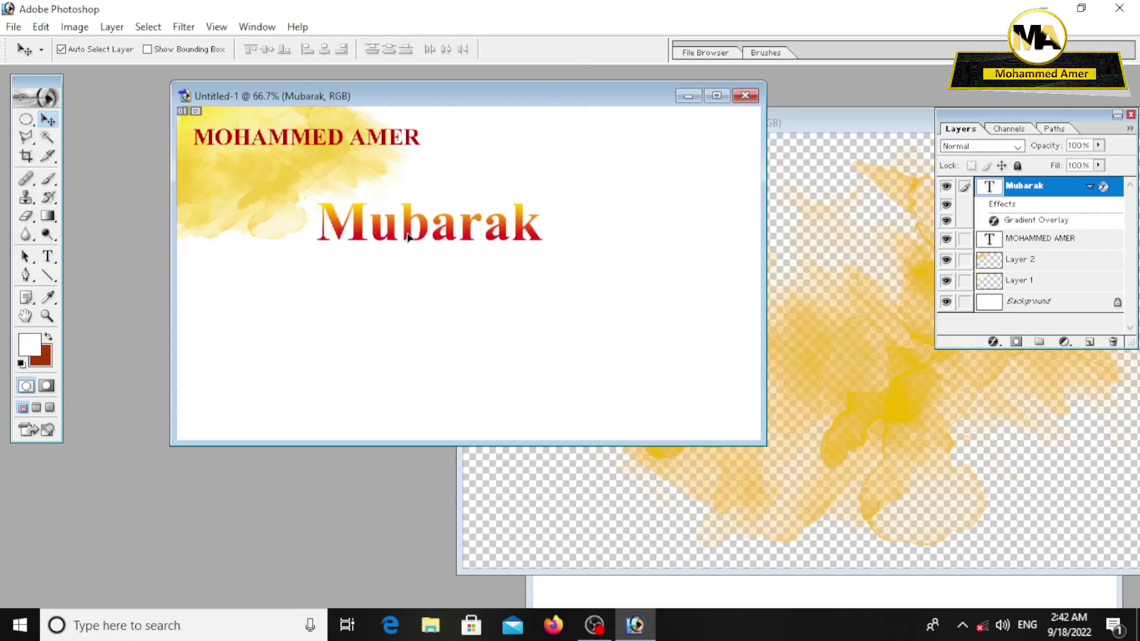
drag(270, 186, 257, 169)
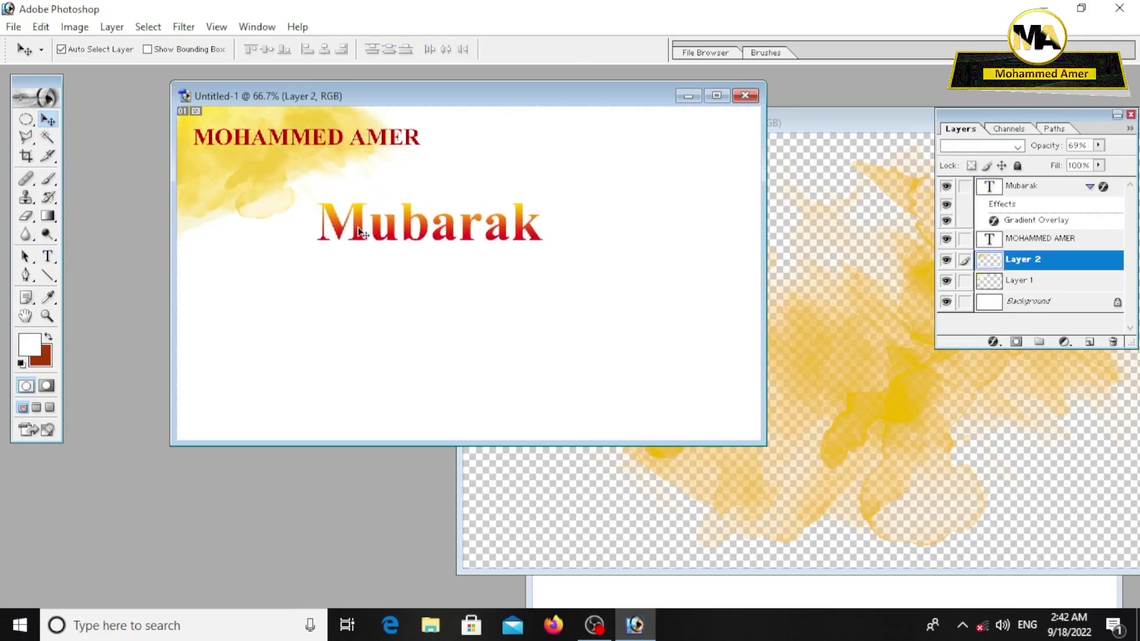
drag(358, 231, 348, 217)
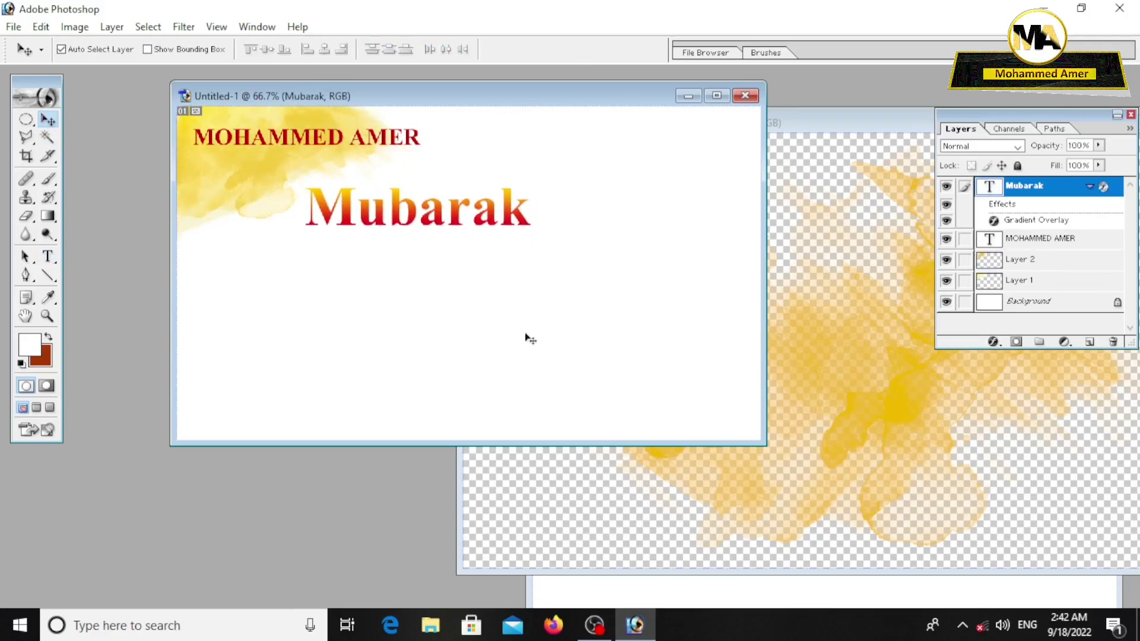
Set the background colour to a dark teal-blue
drag(373, 95, 315, 89)
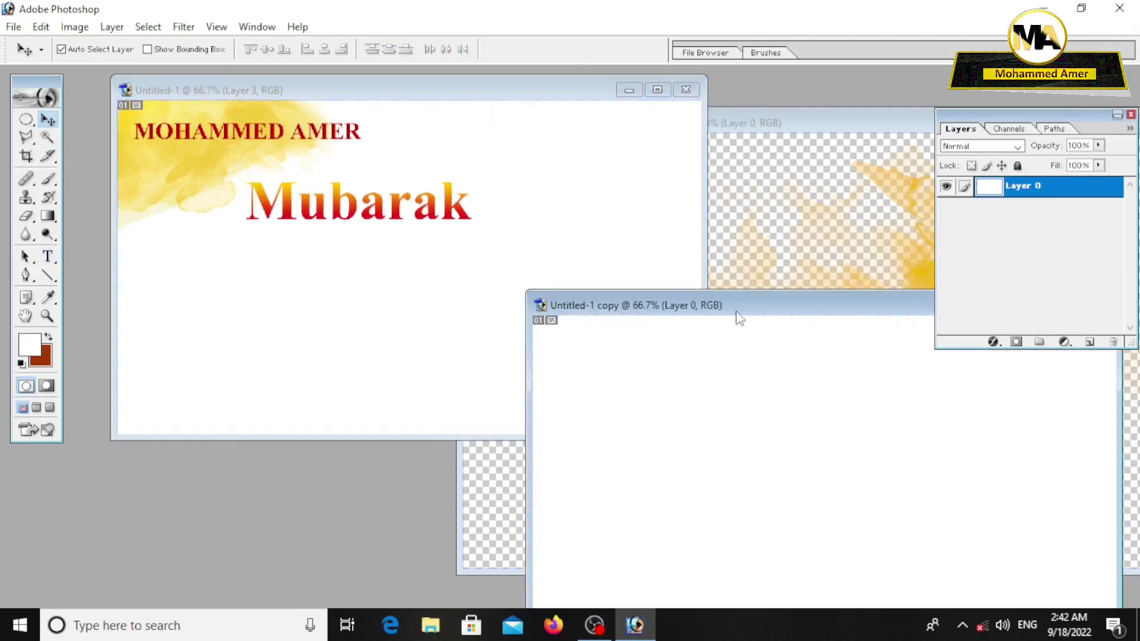
click(46, 365)
click(810, 371)
click(750, 354)
click(771, 392)
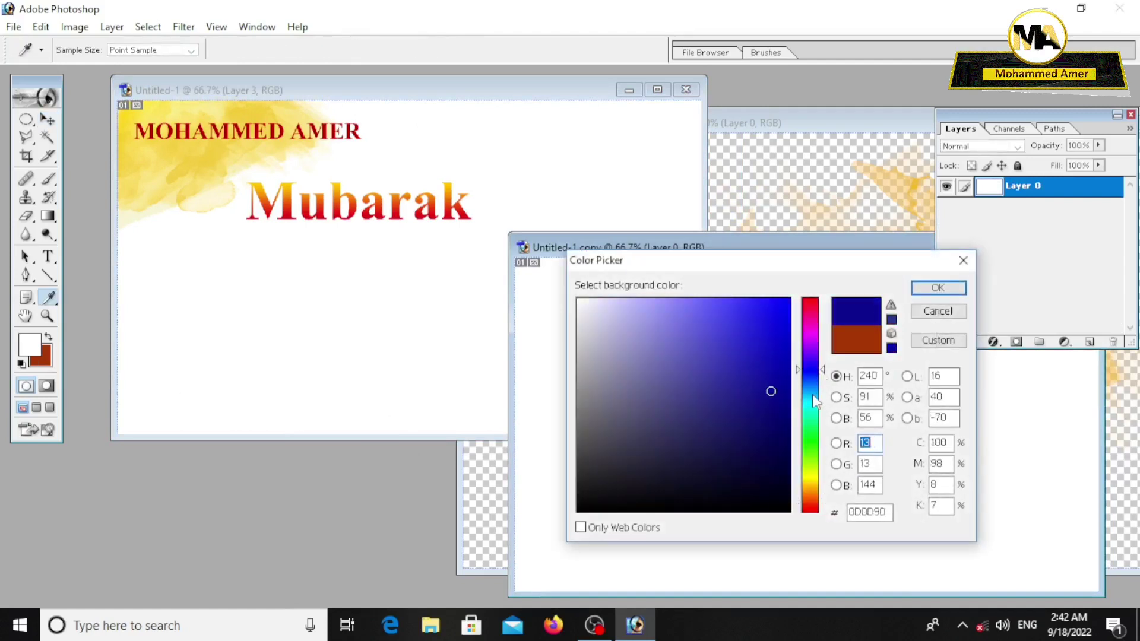
mouse_move(827, 373)
mouse_down()
mouse_move(828, 395)
mouse_move(788, 414)
mouse_up()
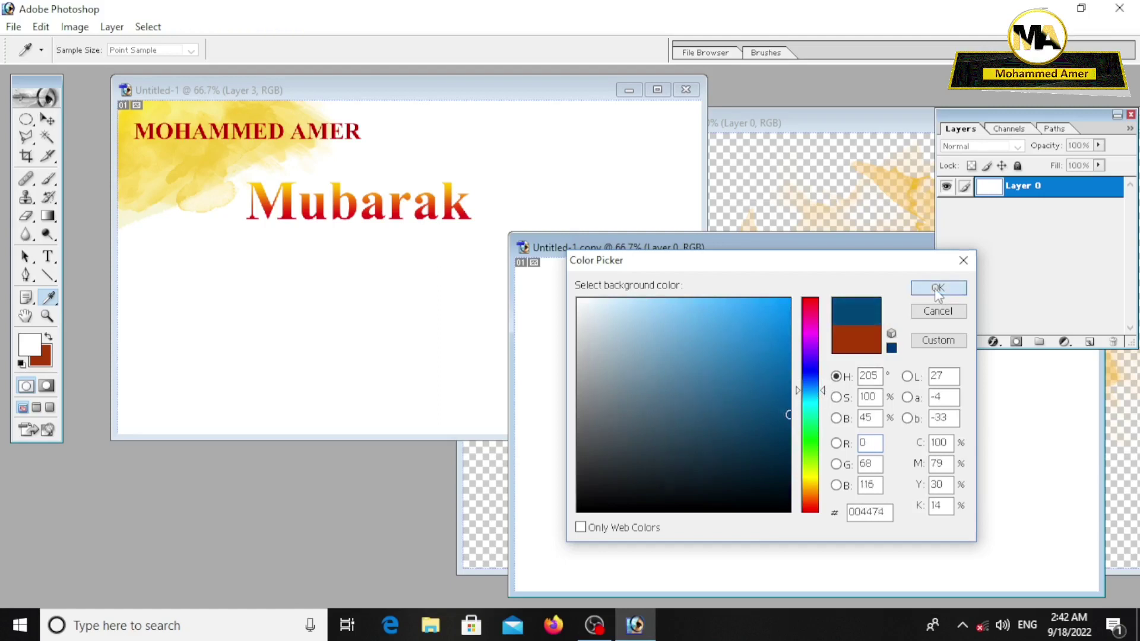
click(938, 288)
Fill the scratch canvas with dark blue and drag a blue rectangle onto the card
key(v)
key(ctrl+Delete)
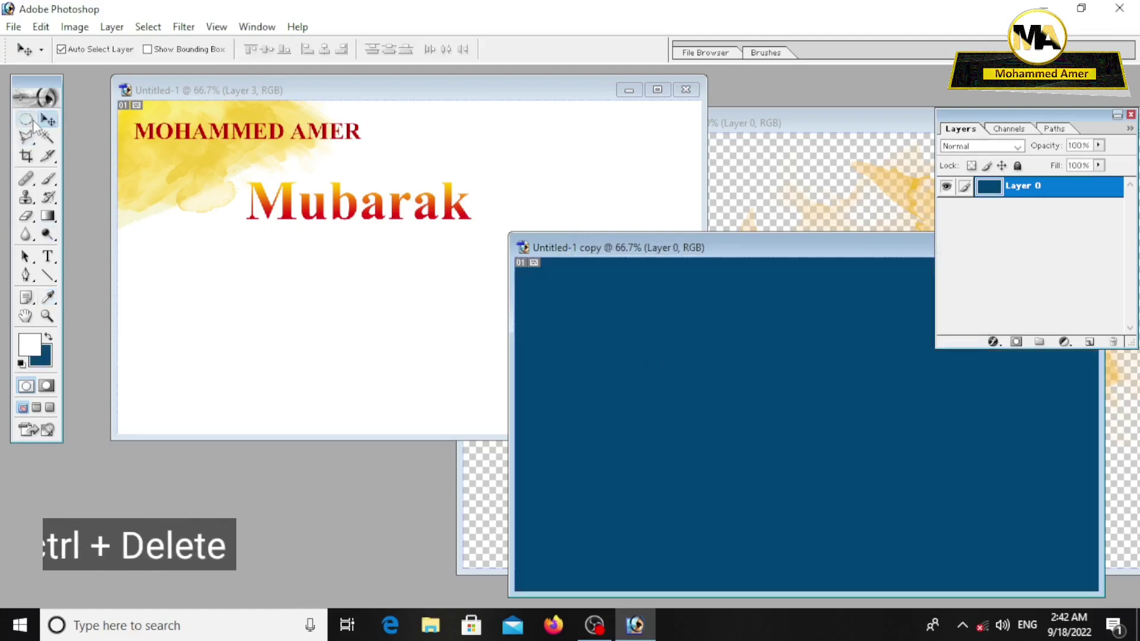
click(26, 119)
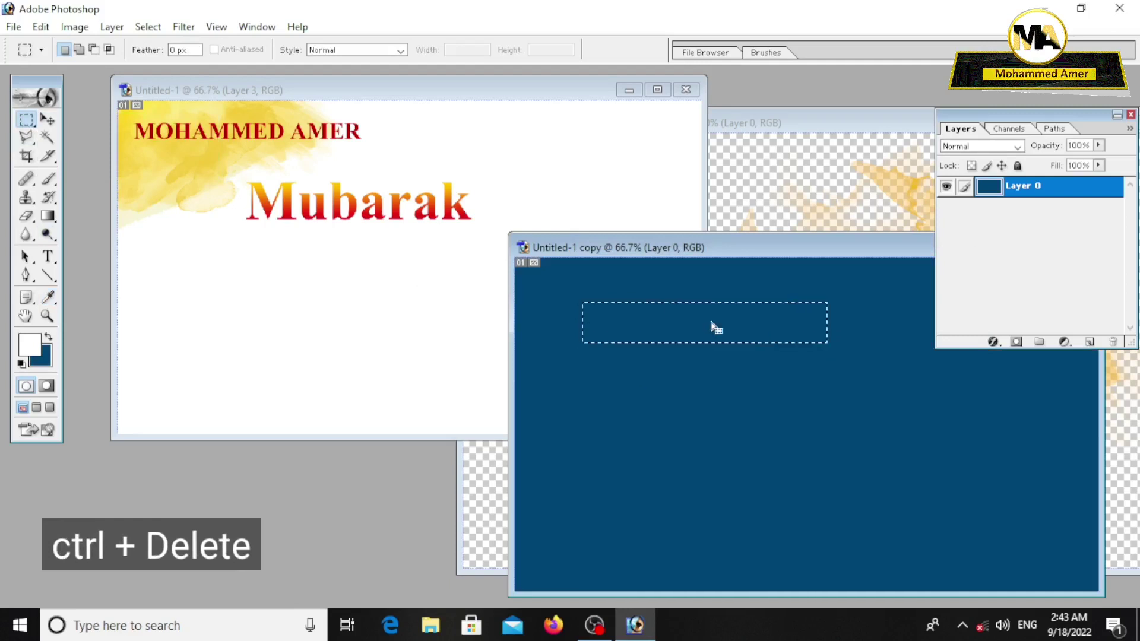
key(v)
mouse_move(700, 318)
mouse_down()
mouse_move(323, 266)
mouse_move(351, 262)
mouse_up()
Resize the blue rectangle into a wide bar just beneath Mubarak
key(ctrl+t)
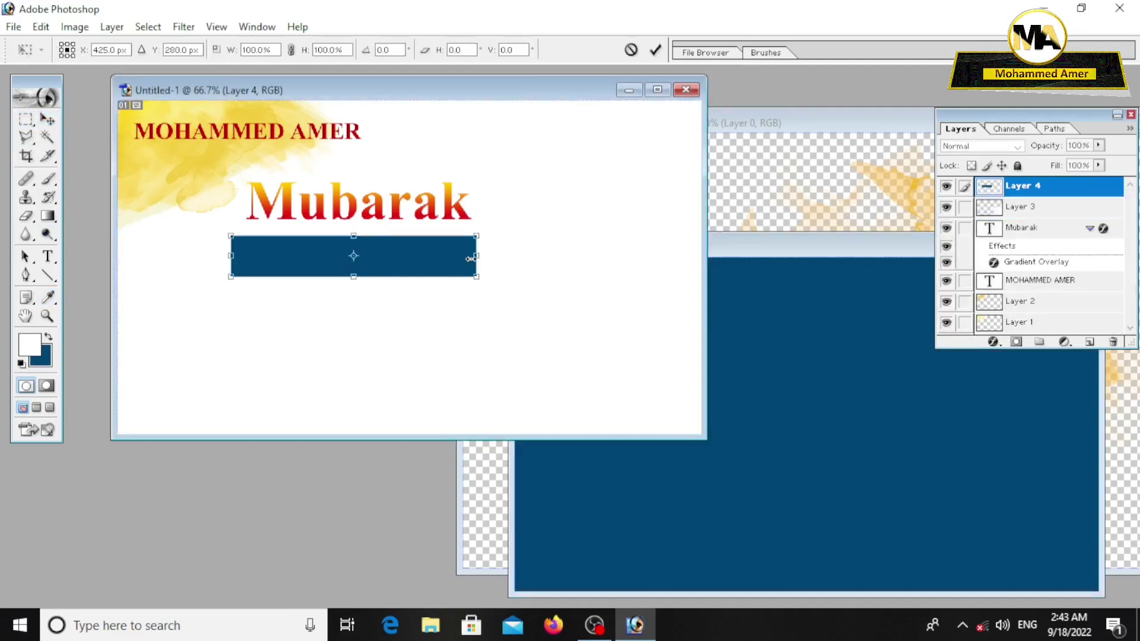
drag(470, 259, 504, 259)
drag(226, 254, 192, 255)
drag(351, 277, 351, 286)
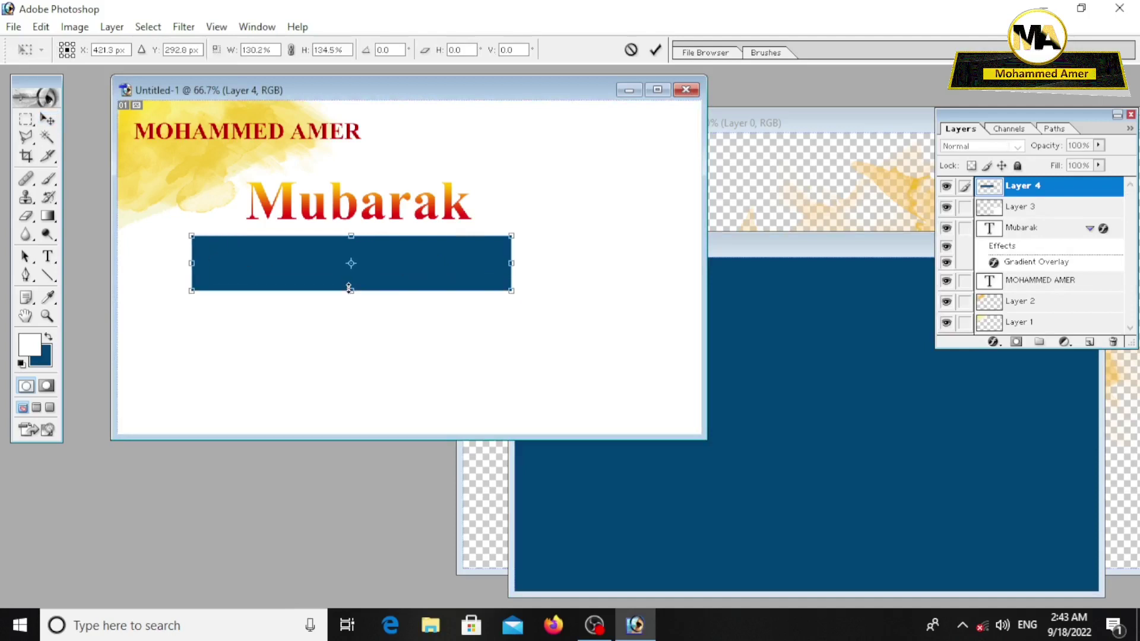
drag(351, 233, 351, 229)
drag(413, 263, 416, 257)
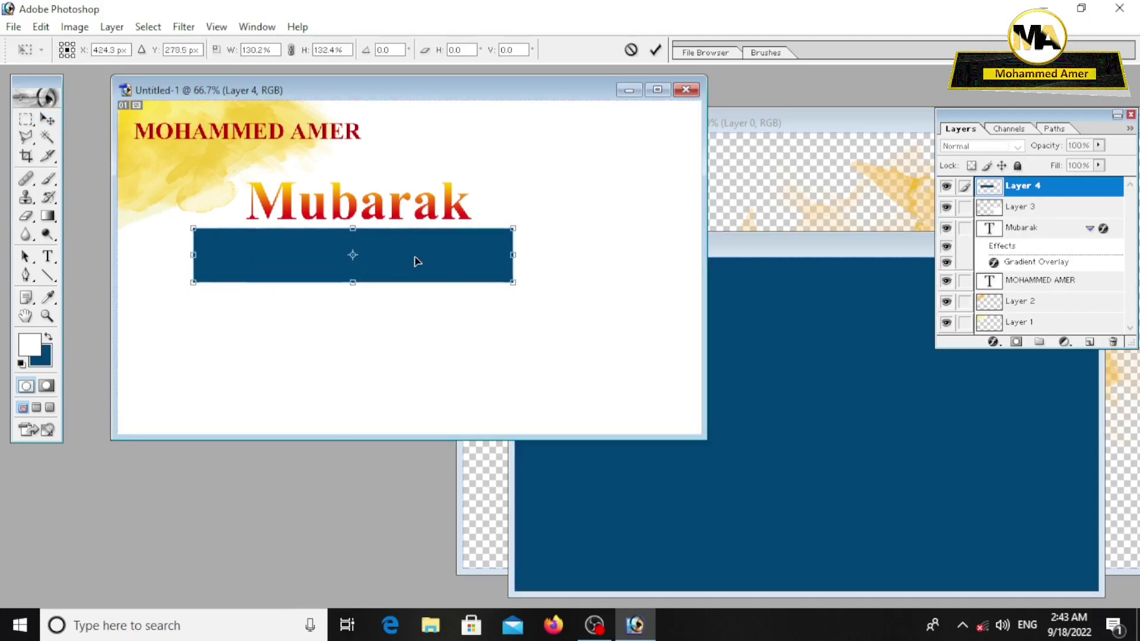
click(48, 256)
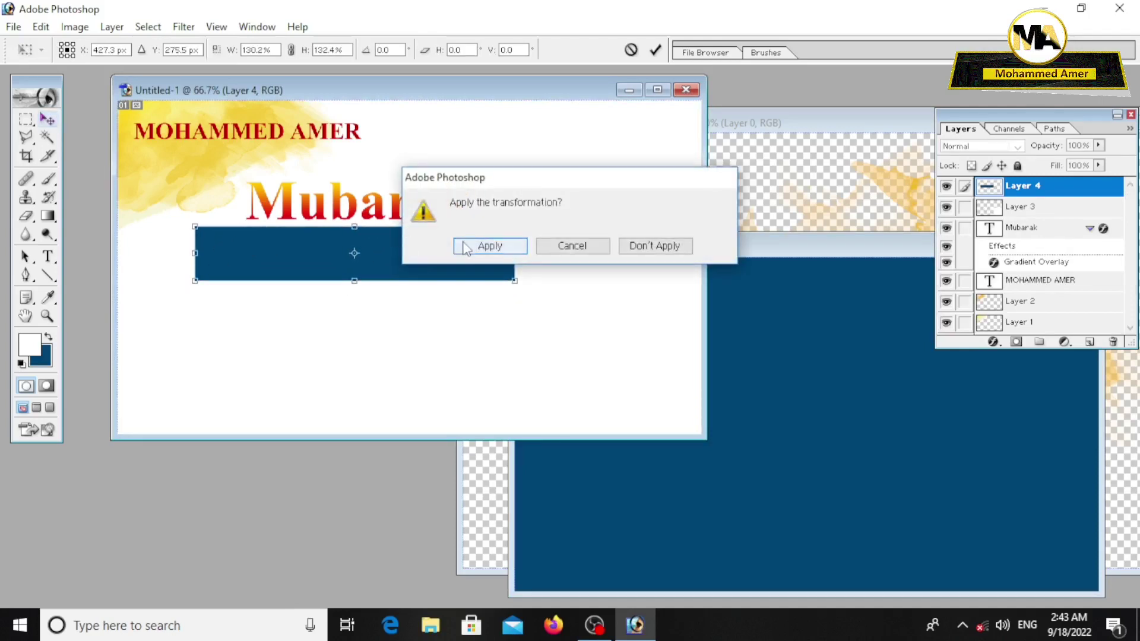
click(481, 246)
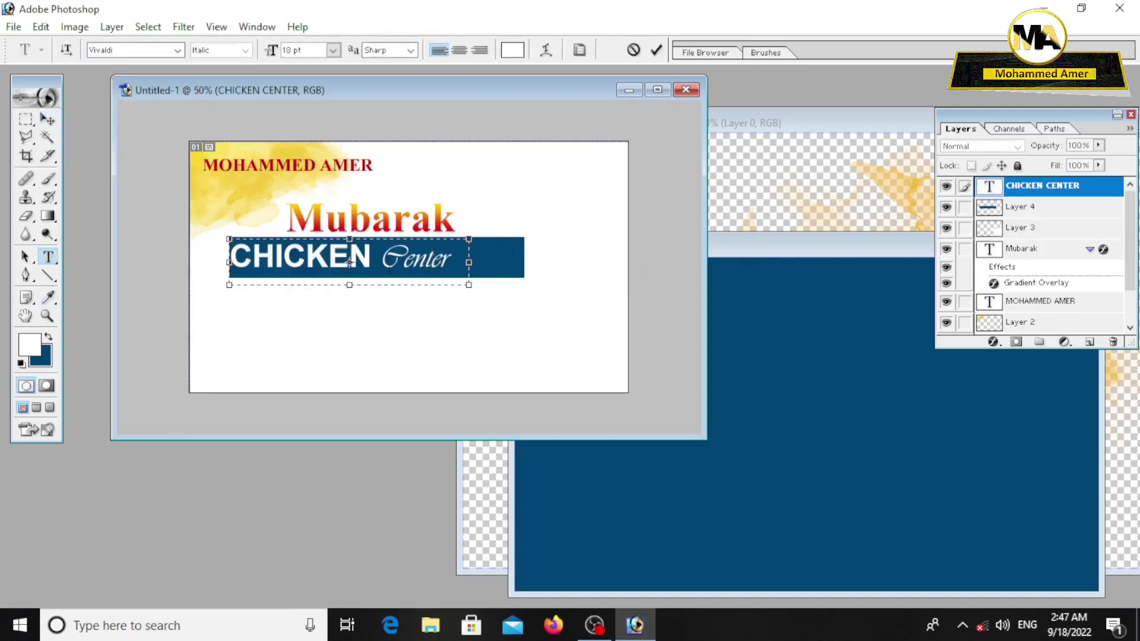
Centre the white 'CHICKEN Center' text within the dark blue bar
click(48, 120)
drag(287, 261, 330, 270)
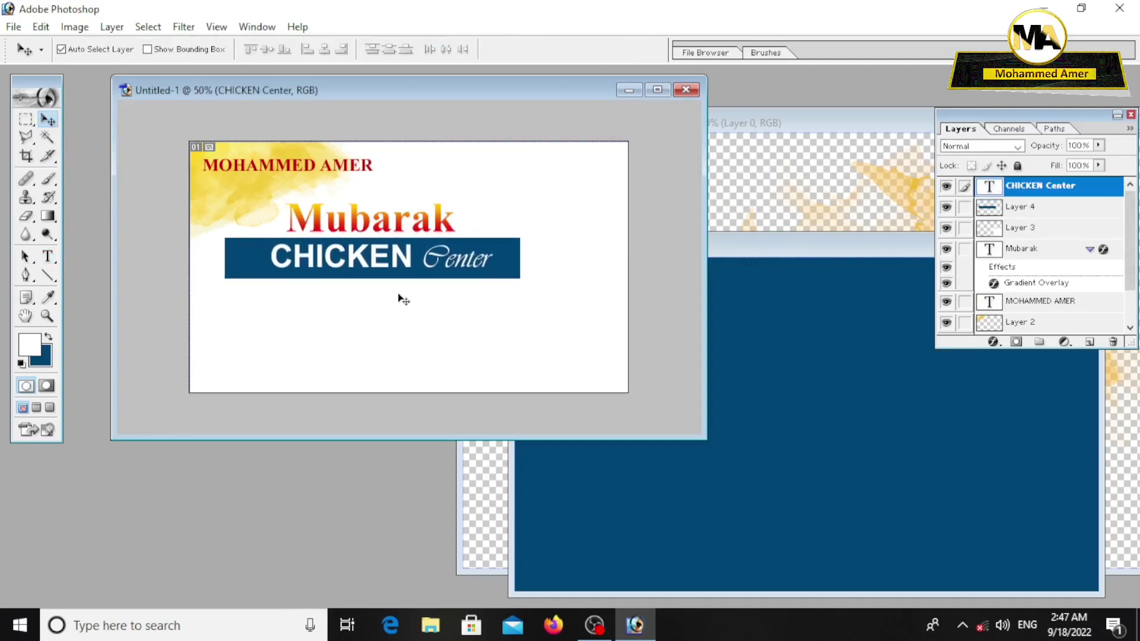
key(ctrl+plus)
Pick a dark green background colour and fill the scratch selection with it
key(ctrl+minus)
click(725, 270)
drag(723, 250, 720, 229)
click(43, 358)
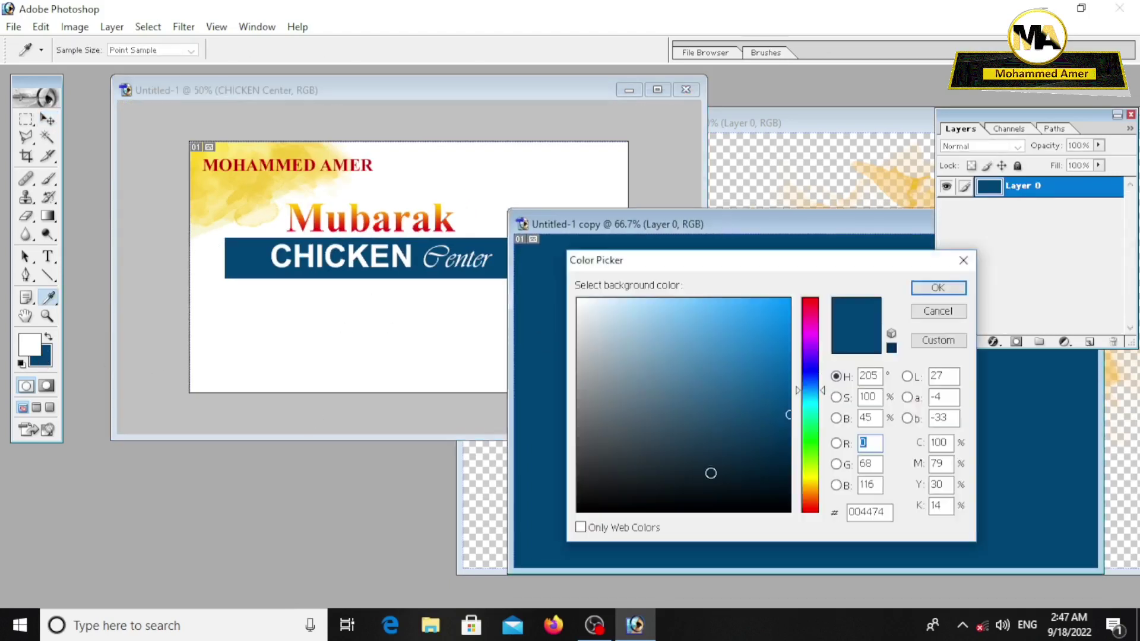
mouse_move(825, 398)
mouse_down()
mouse_move(824, 426)
mouse_move(791, 465)
mouse_up()
click(938, 289)
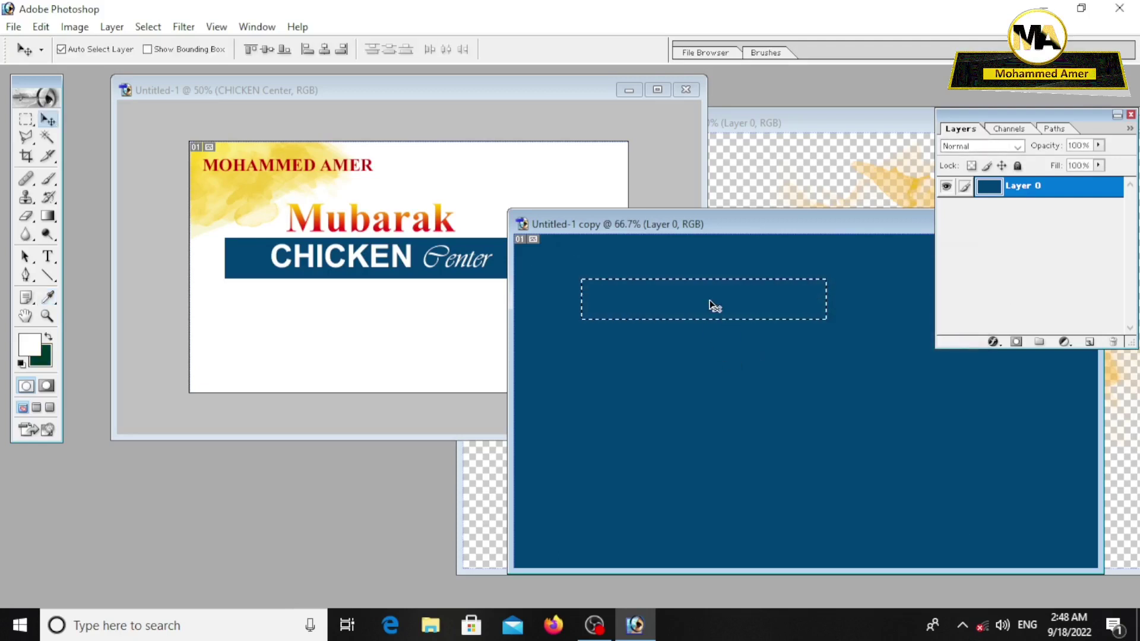
key(ctrl+Delete)
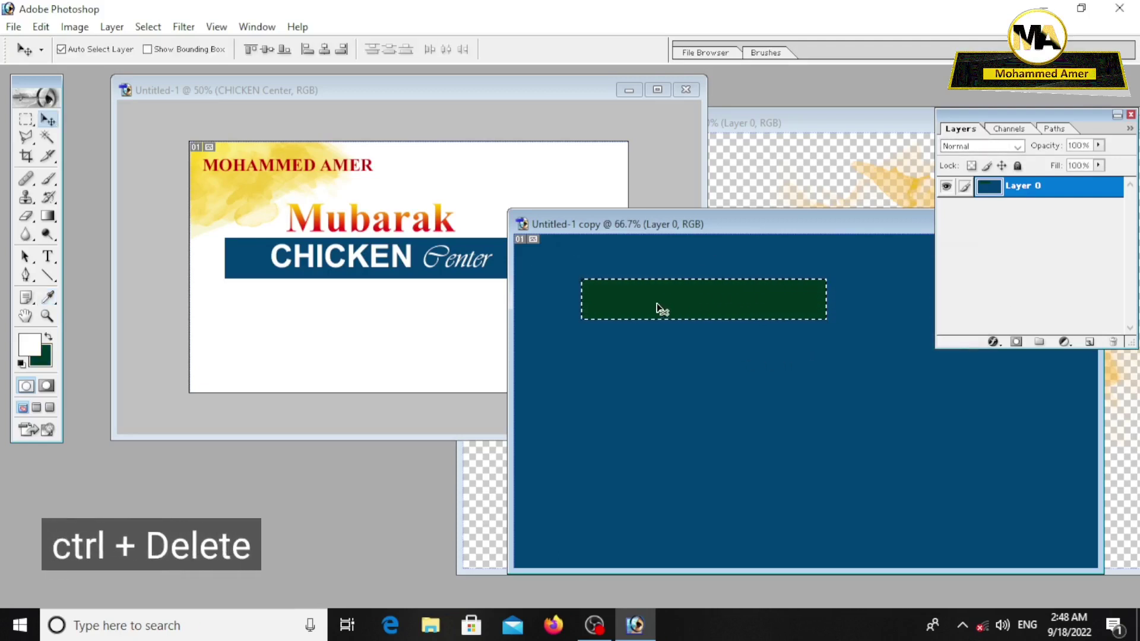
Stretch the green rectangle into a taller full-width band along the card's bottom
mouse_move(697, 296)
mouse_down()
mouse_move(308, 382)
mouse_move(256, 381)
mouse_up()
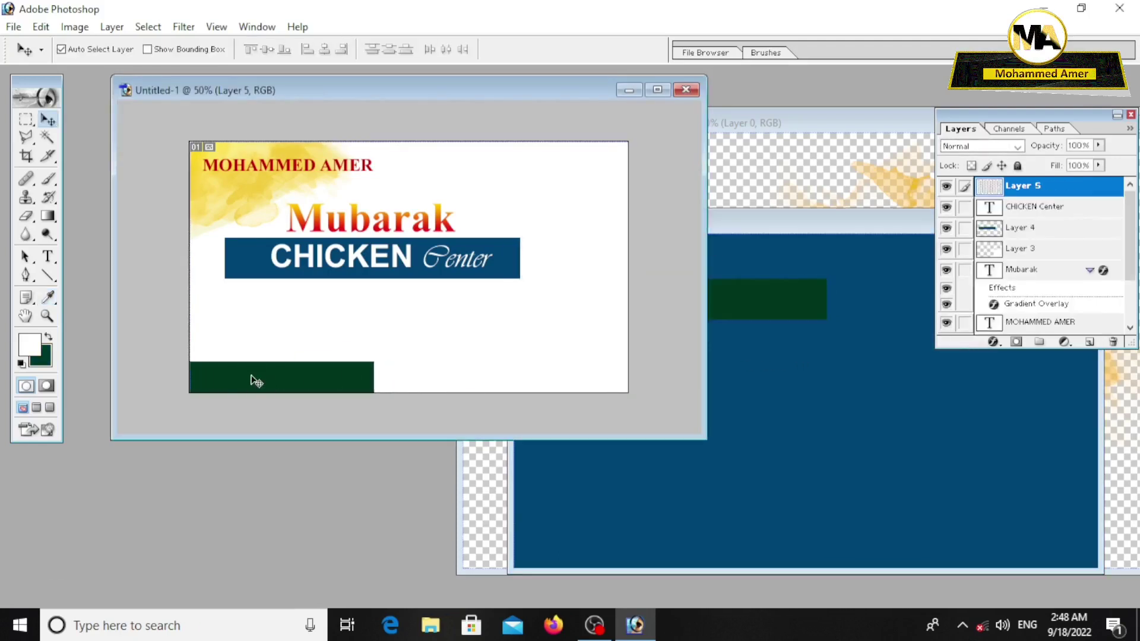
key(ctrl+t)
drag(374, 378, 627, 390)
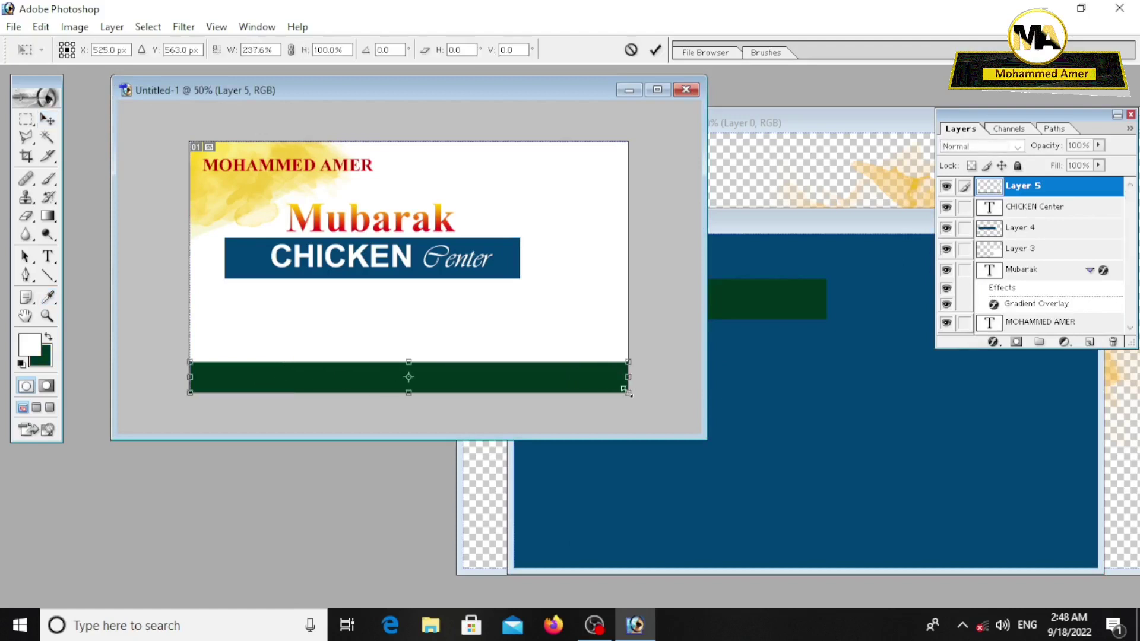
mouse_move(436, 371)
mouse_down()
mouse_move(436, 359)
mouse_move(414, 354)
mouse_up()
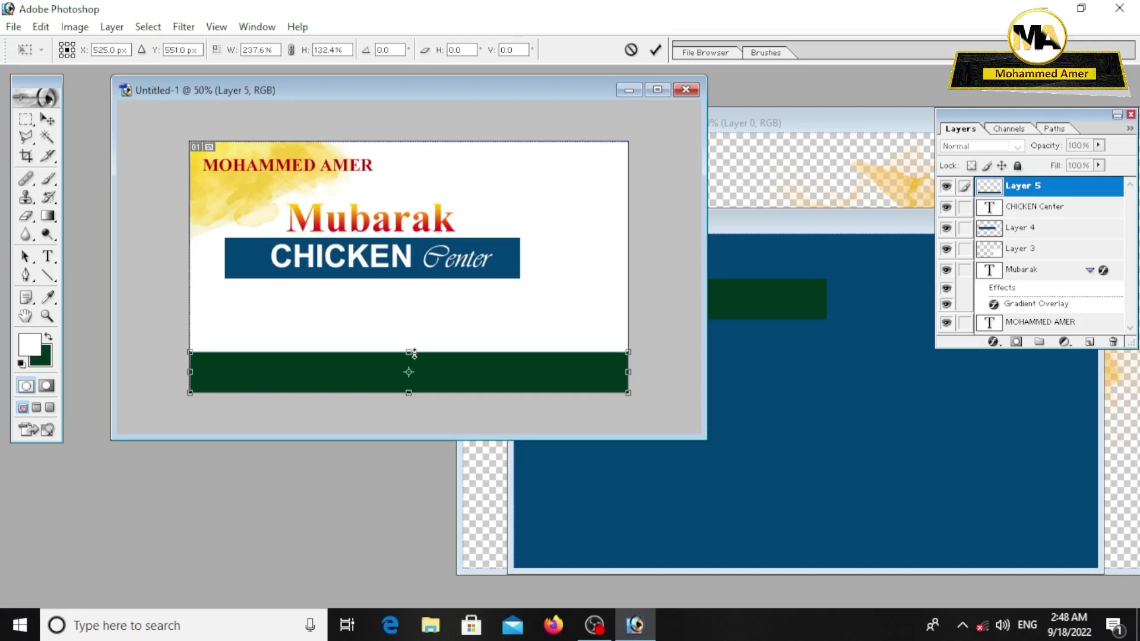
click(47, 120)
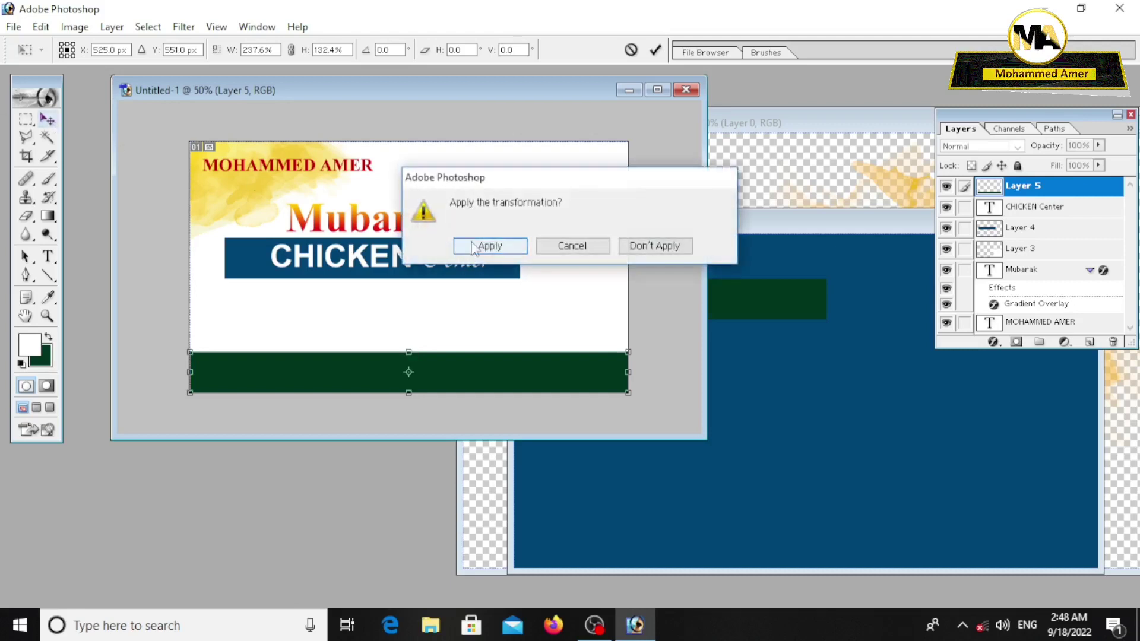
click(494, 244)
mouse_move(458, 93)
mouse_down()
mouse_move(487, 95)
mouse_move(473, 91)
mouse_up()
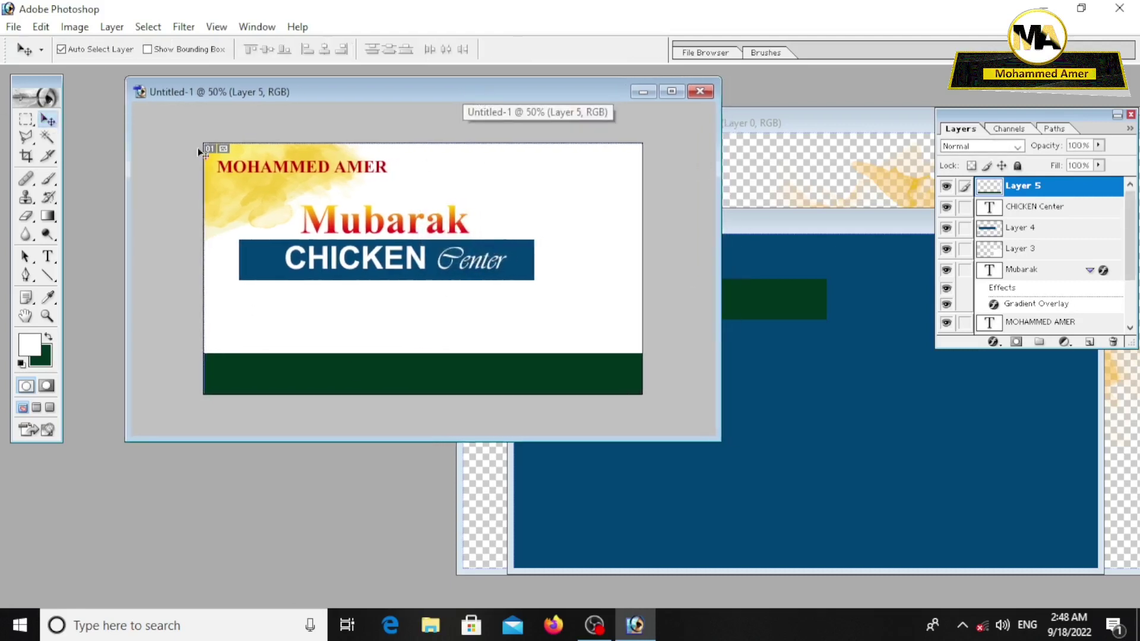
Duplicate the yellow splash layer and move the copy below the blue banner
click(273, 192)
right_click(1014, 324)
click(1004, 373)
click(707, 271)
mouse_move(265, 166)
mouse_down()
mouse_move(432, 290)
mouse_move(580, 289)
mouse_up()
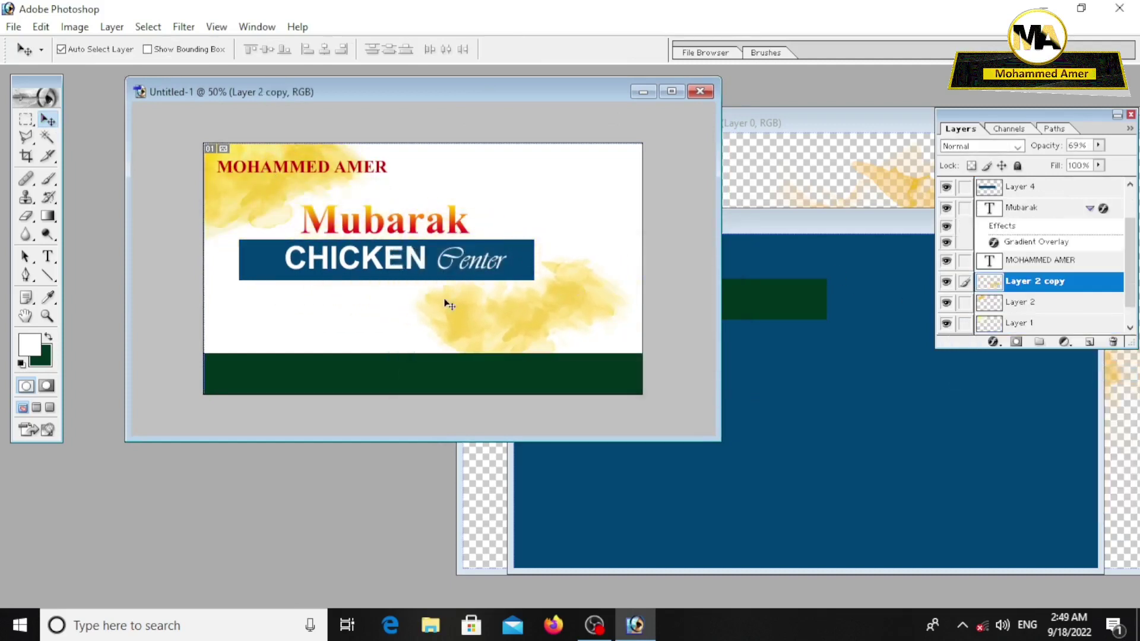
Rotate the splash copy 180°, widen it, and place it lower right above the green band
key(ctrl+t)
text(90)
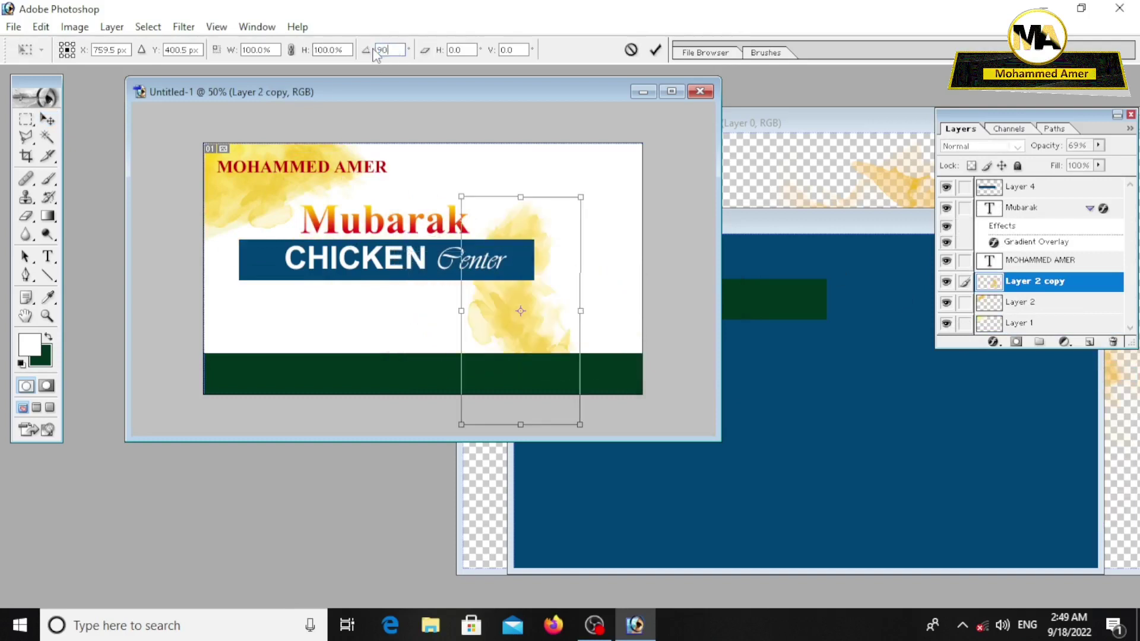
text(180)
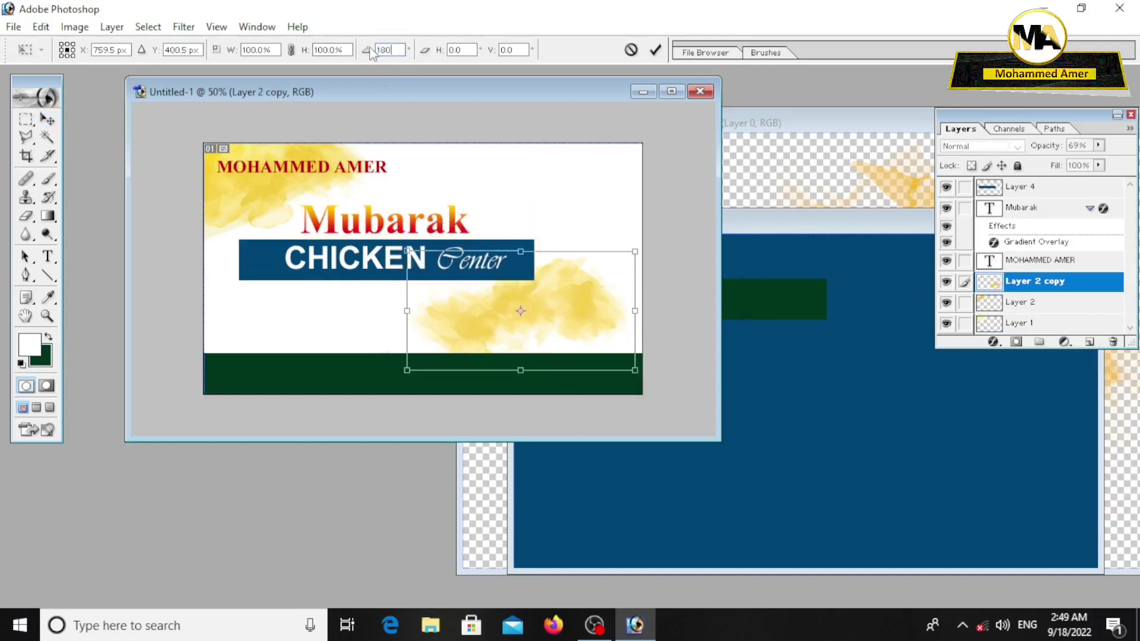
drag(551, 304, 586, 335)
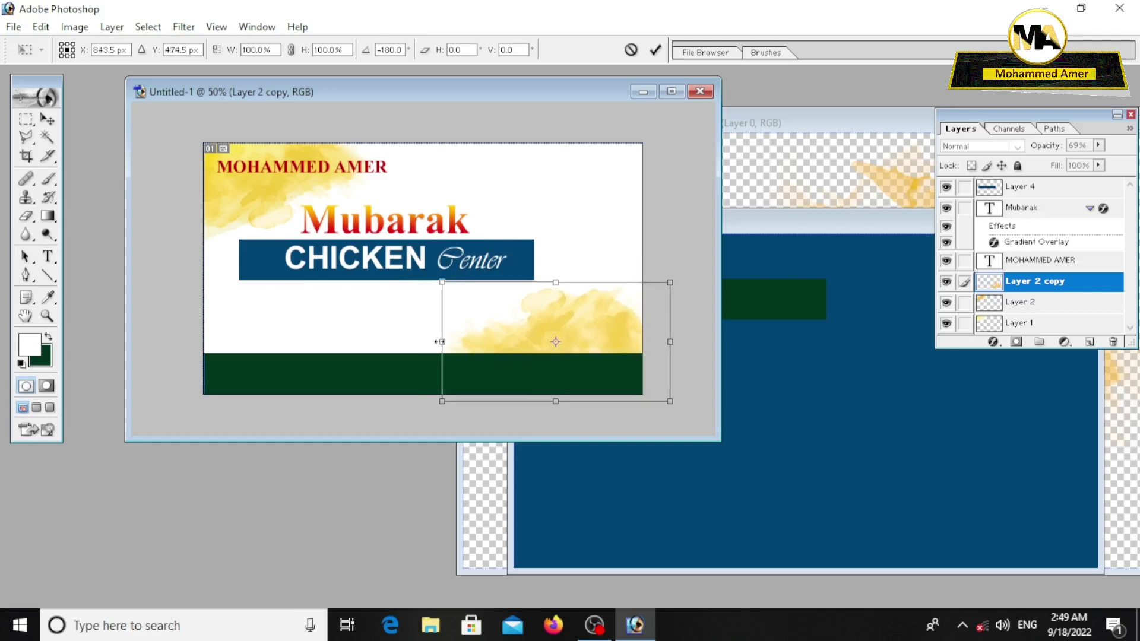
drag(439, 342, 415, 332)
click(47, 119)
key(Return)
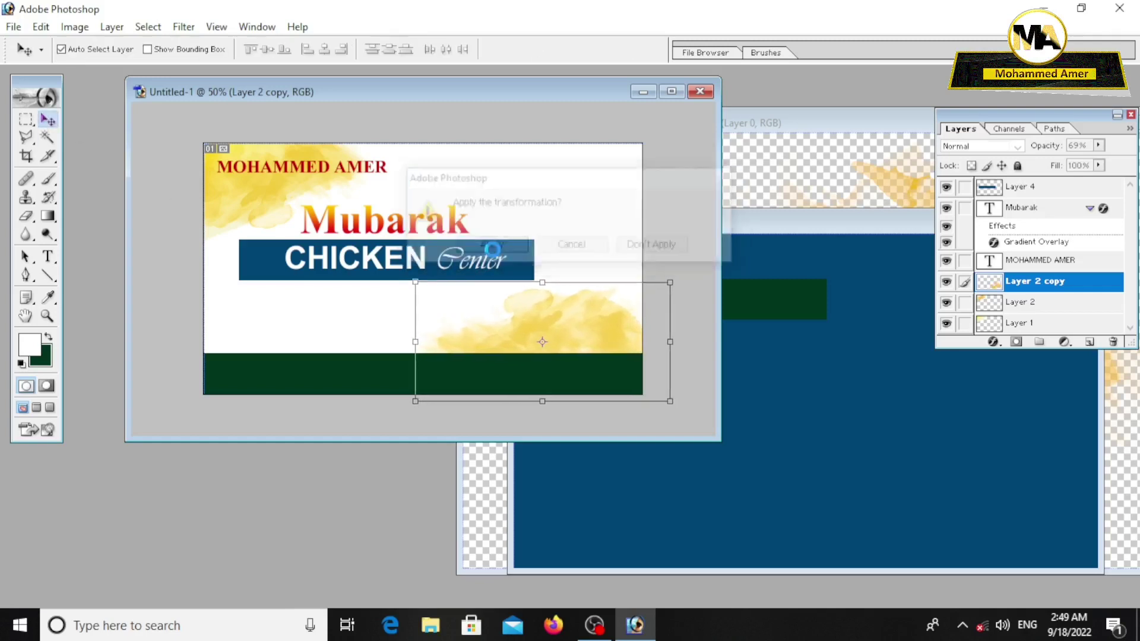
Add the 'Whole sale & Retail' tagline in Gabriola over the lower-right splash
key(t)
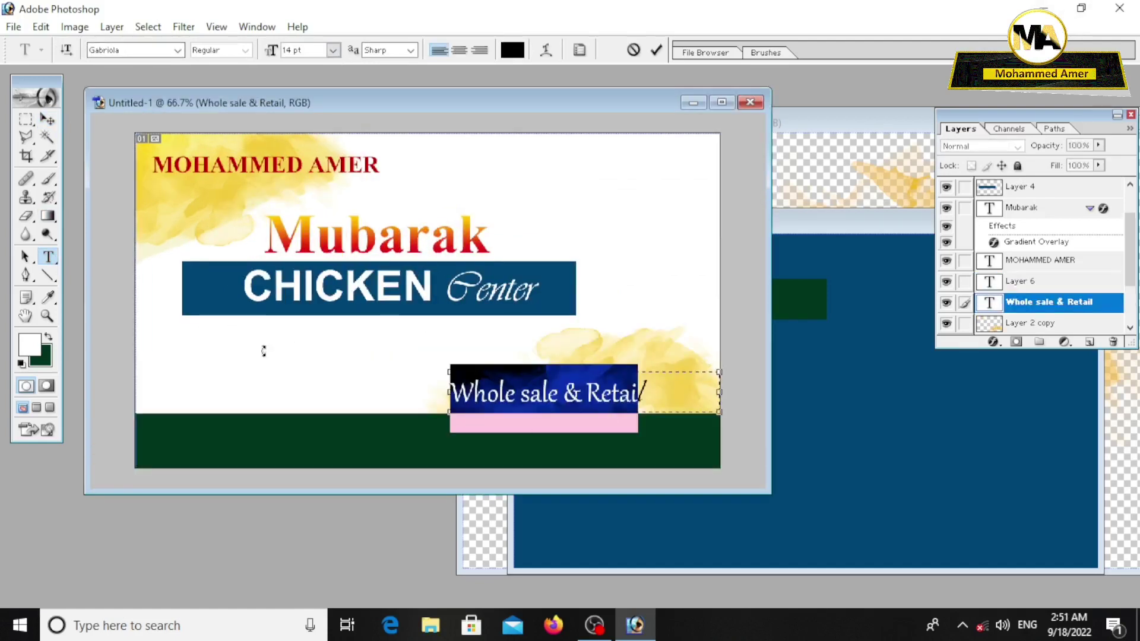
click(48, 119)
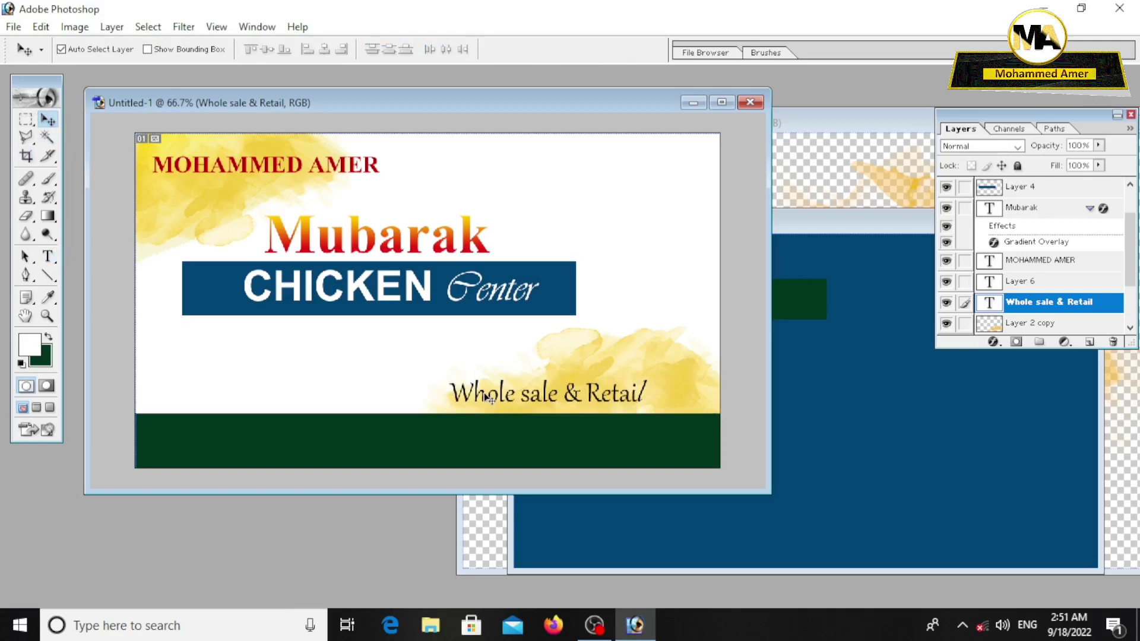
drag(485, 398, 562, 399)
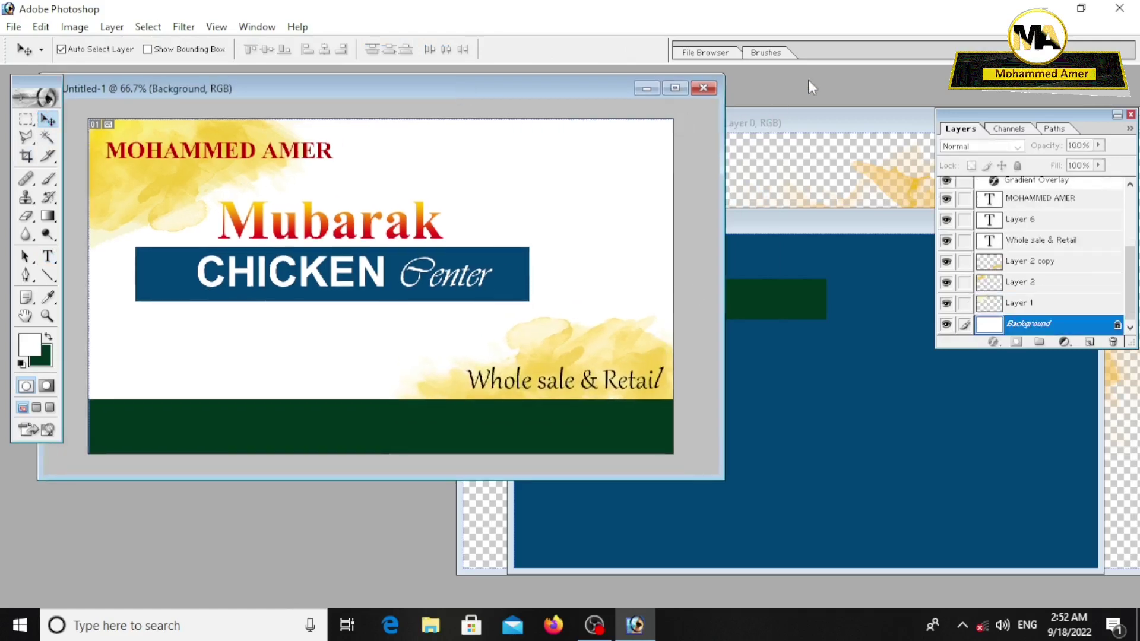
Open the blue splash, rooster and hen images, then minimise the rooster and hen windows
key(ctrl+o)
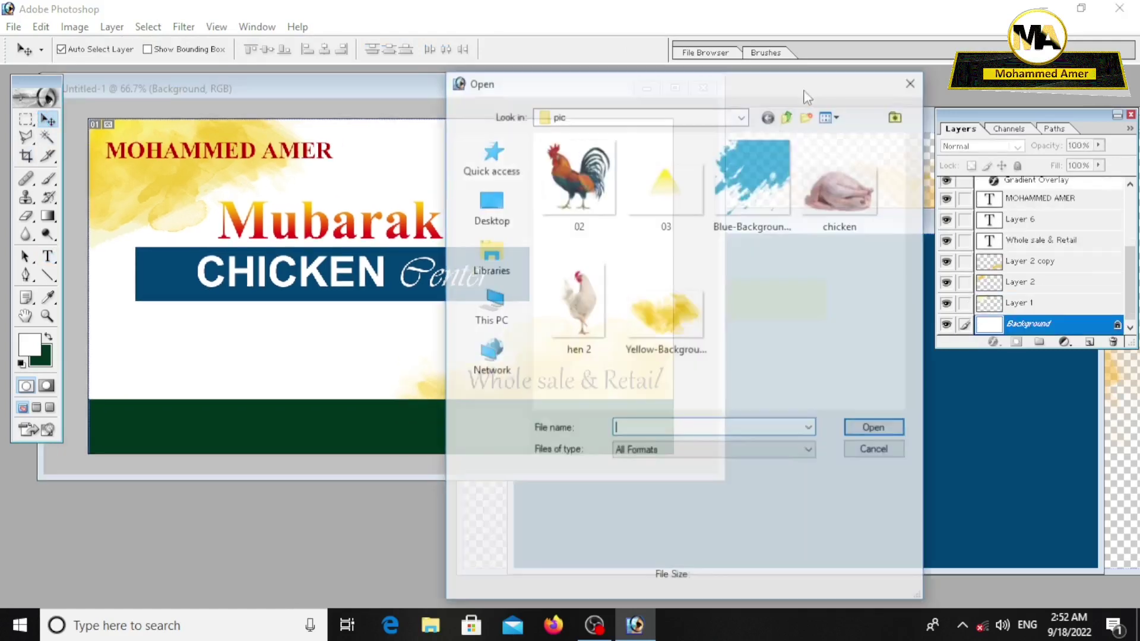
click(753, 178)
ctrl+click(578, 178)
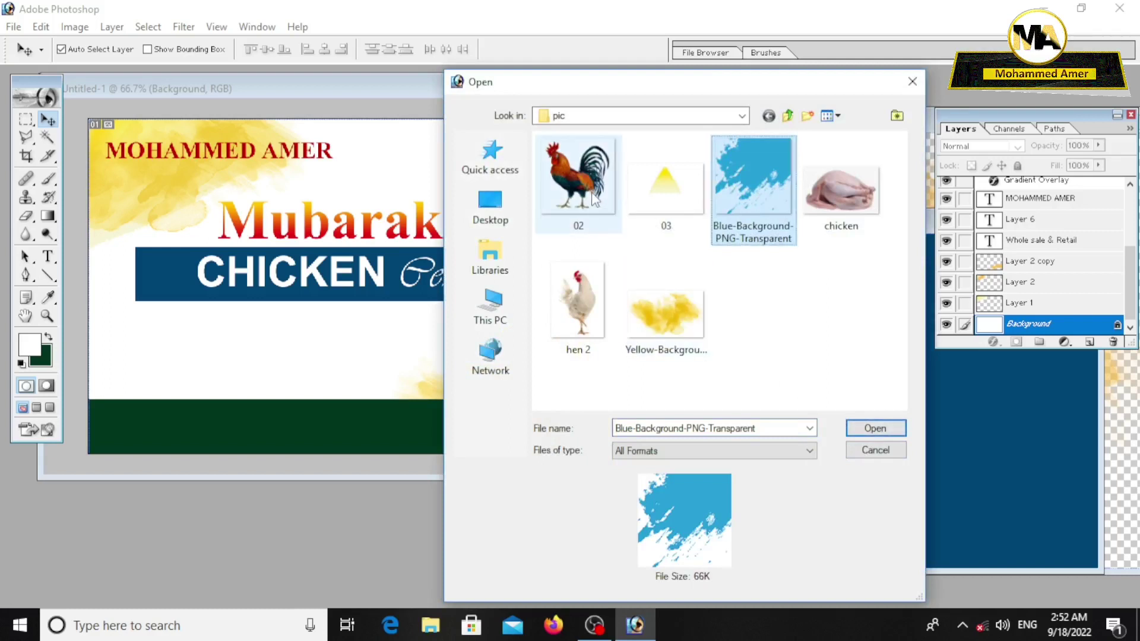
ctrl+click(578, 300)
click(876, 428)
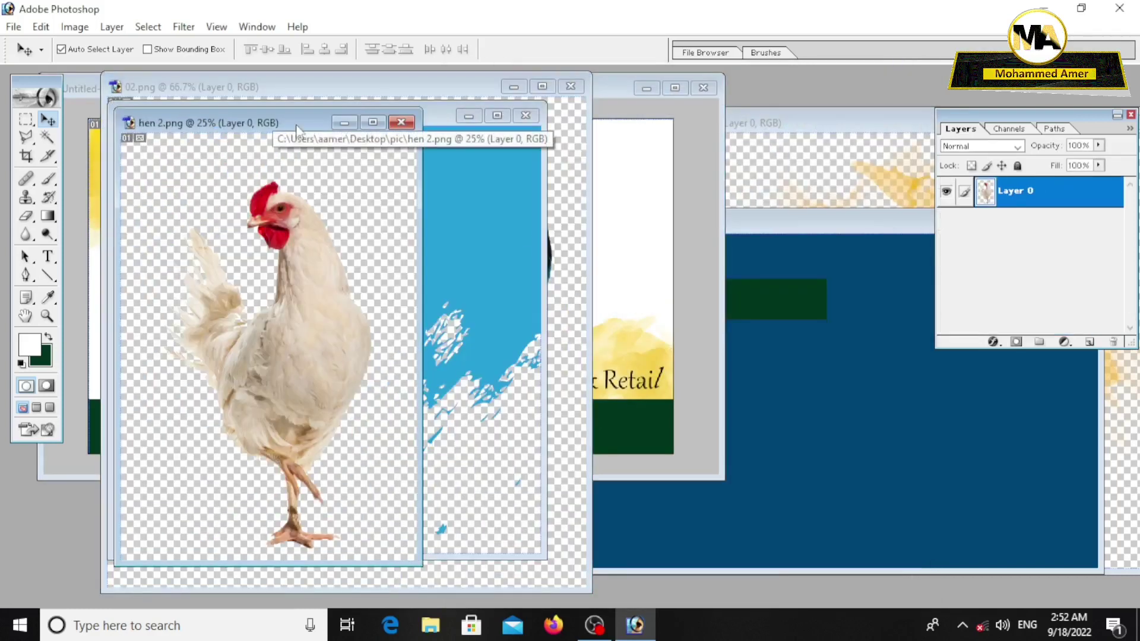
click(345, 122)
click(513, 87)
Drag the blue splash into the card and scale it into the upper-right corner
drag(402, 119, 867, 130)
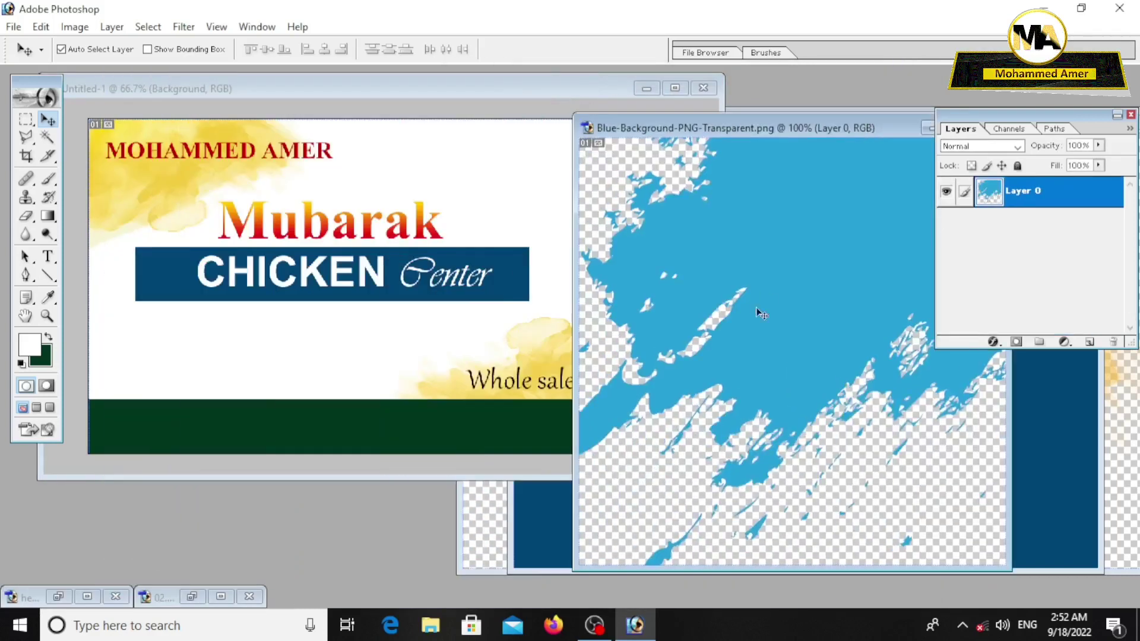
drag(809, 294, 478, 180)
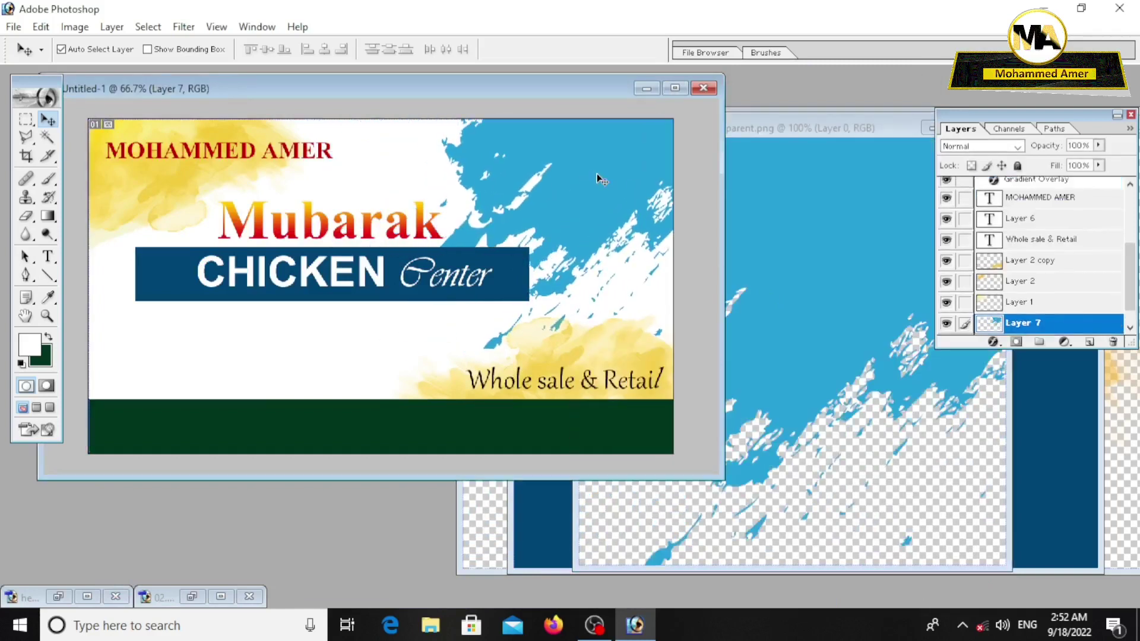
key(ctrl+t)
mouse_move(440, 343)
mouse_down()
mouse_move(478, 277)
mouse_move(466, 310)
mouse_up()
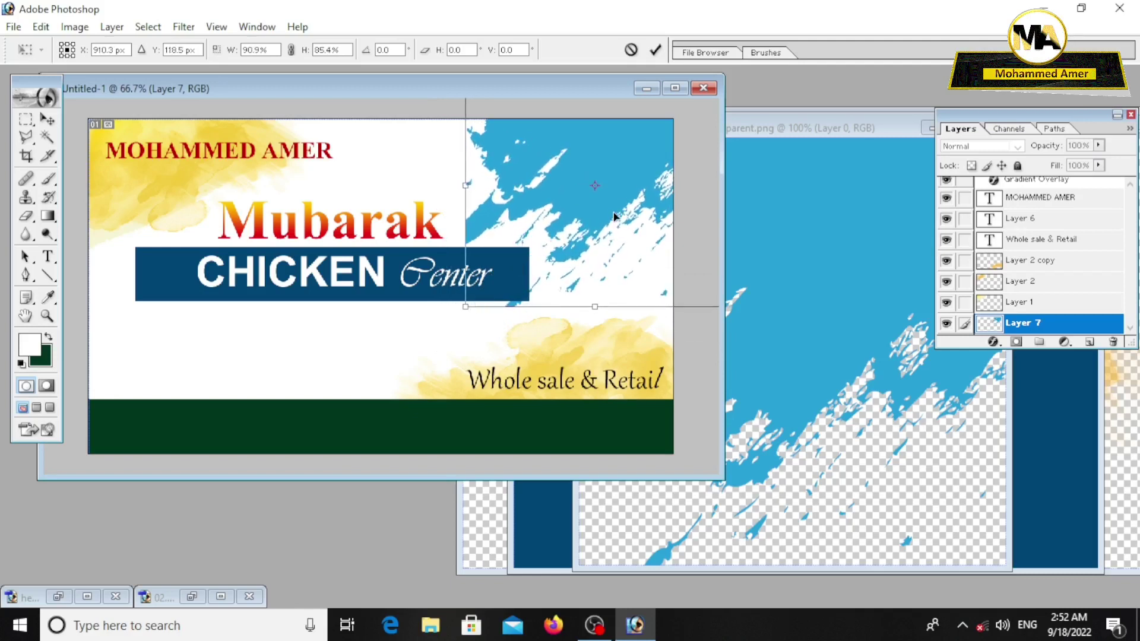
drag(617, 210, 614, 212)
Apply the splash transform and drag the rooster image into the card
key(v)
click(490, 246)
click(192, 596)
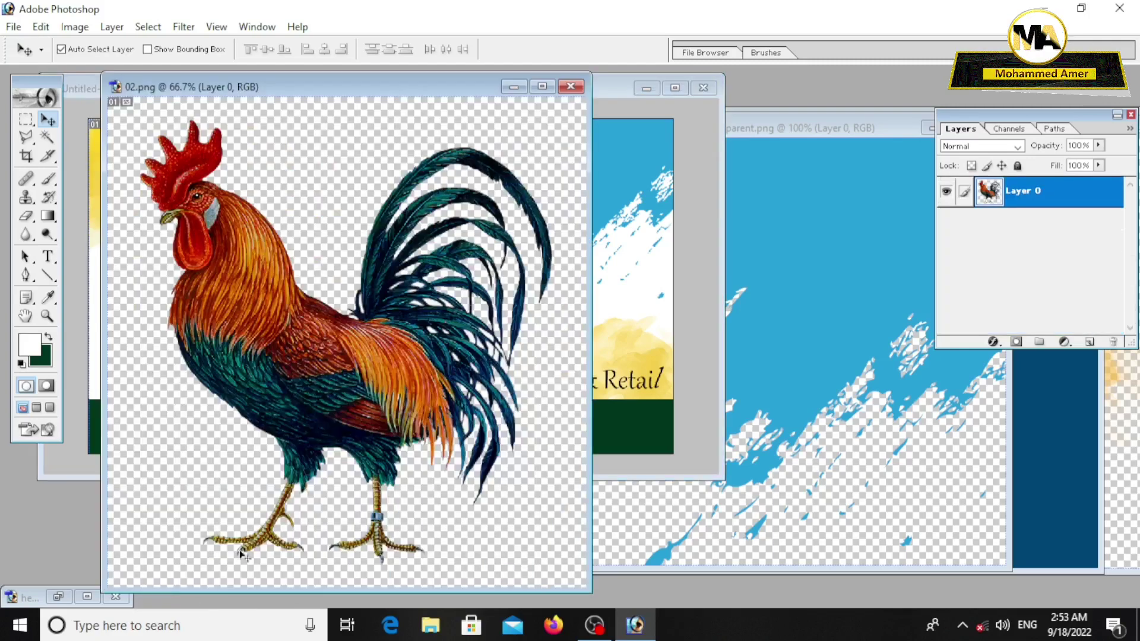
drag(355, 98, 835, 146)
drag(772, 333, 472, 205)
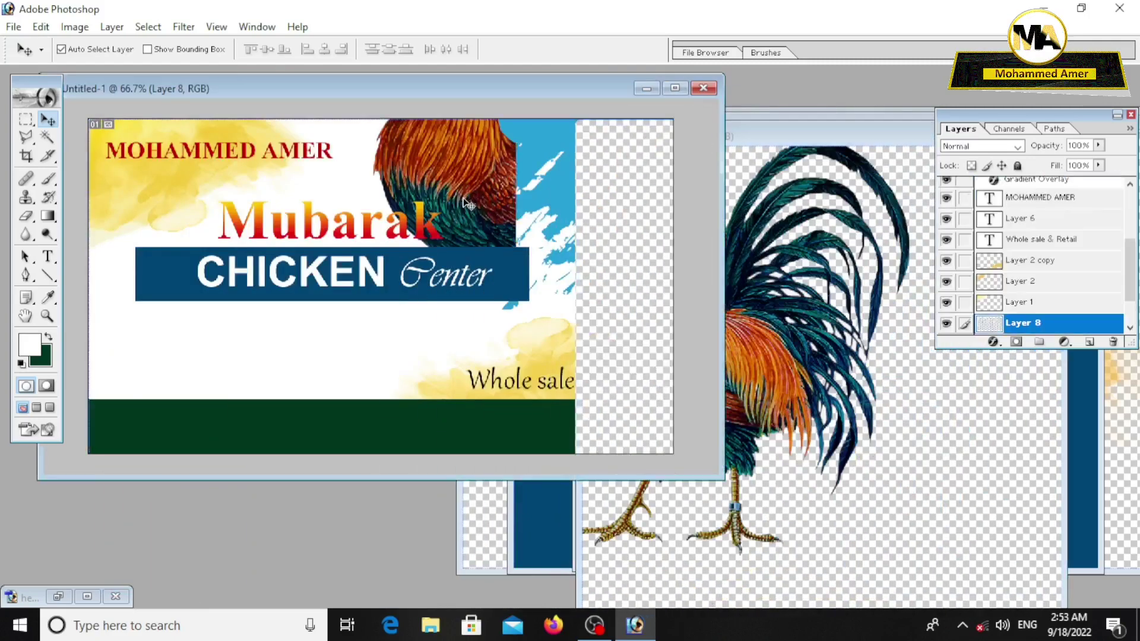
Scale the rooster down, position it on the blue splash, and apply
key(ctrl+t)
mouse_move(344, 415)
mouse_down()
mouse_move(622, 147)
mouse_move(628, 321)
mouse_move(541, 257)
mouse_up()
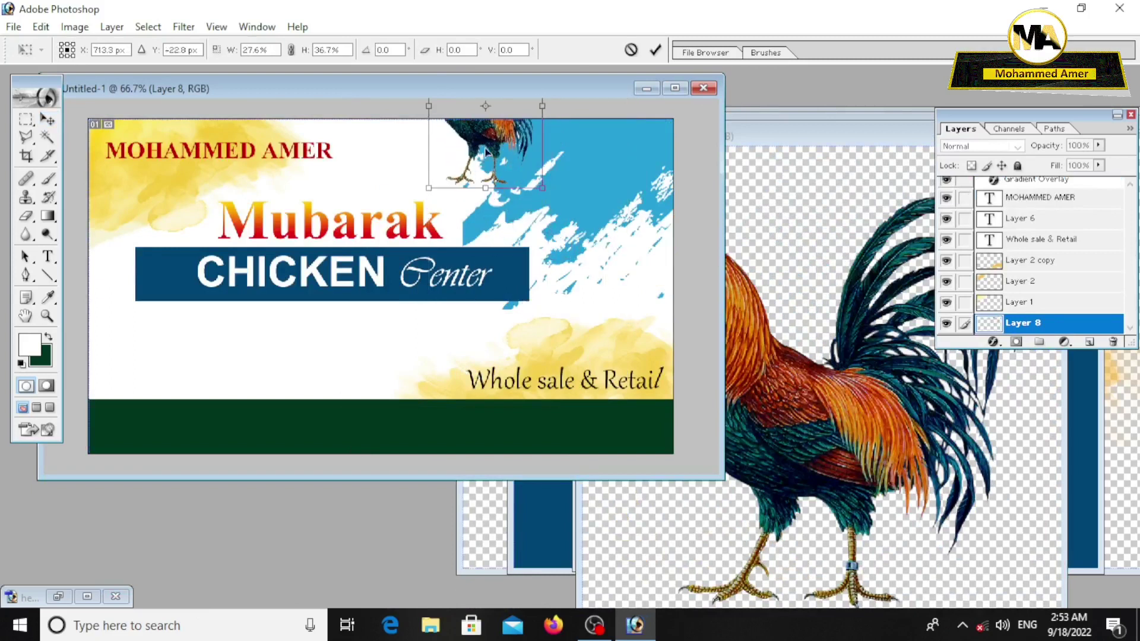
drag(480, 213, 515, 221)
mouse_move(572, 270)
mouse_down()
mouse_move(545, 200)
mouse_move(536, 217)
mouse_up()
drag(509, 178, 497, 159)
drag(537, 230, 551, 217)
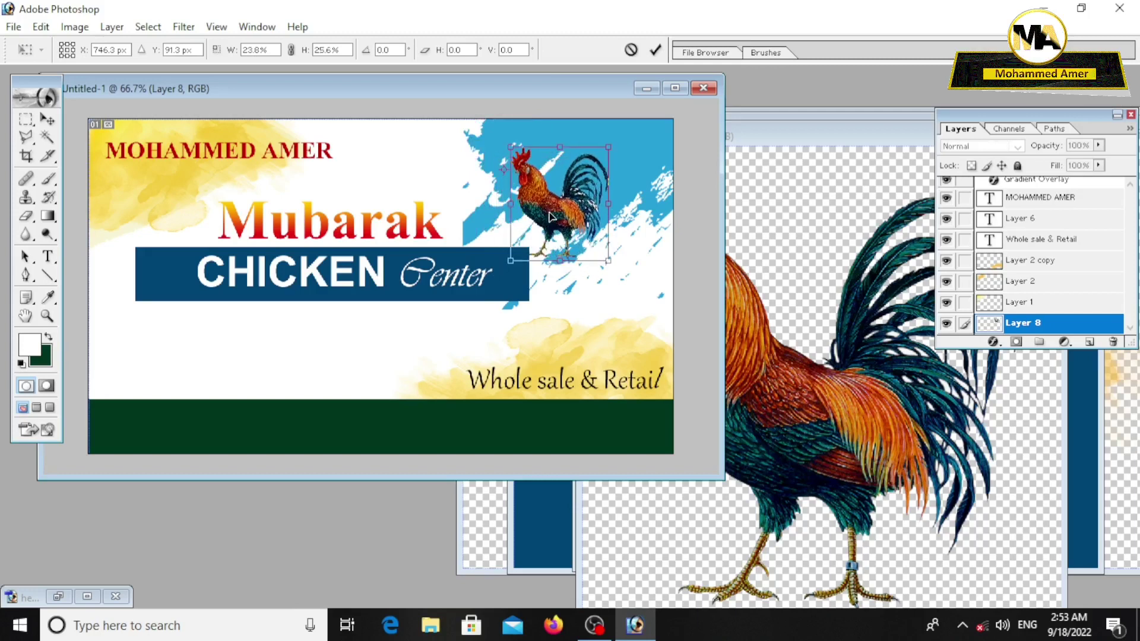
drag(598, 258, 597, 265)
drag(608, 204, 619, 210)
click(47, 119)
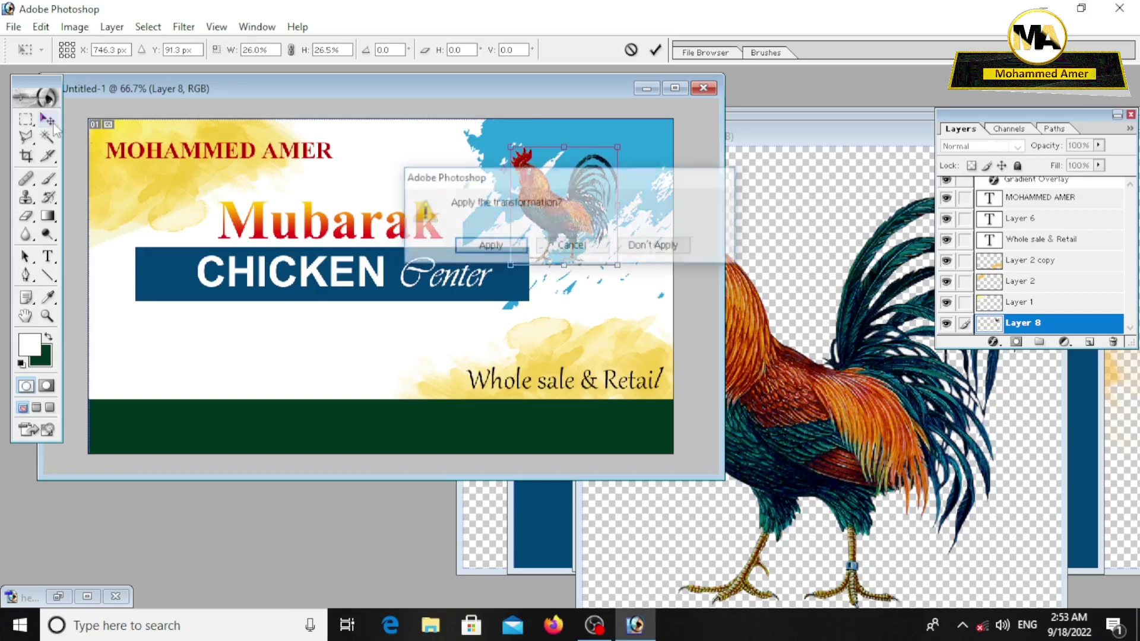
key(Return)
Drag the hen from hen 2.png into the card as a new layer
click(58, 596)
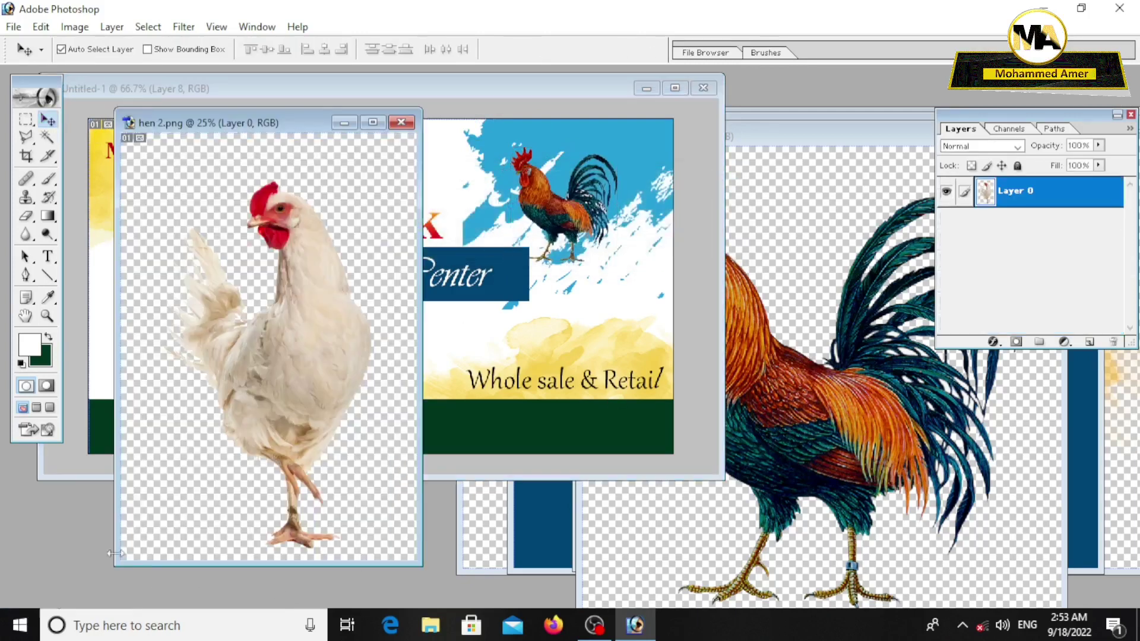
drag(255, 121, 858, 114)
drag(856, 297, 534, 285)
key(ctrl+t)
Shrink the hen to match the rooster, place it beside it on the splash, and apply
drag(635, 417, 444, 236)
mouse_move(429, 193)
mouse_down()
mouse_move(623, 226)
mouse_move(522, 208)
mouse_move(600, 227)
mouse_up()
drag(642, 263, 649, 289)
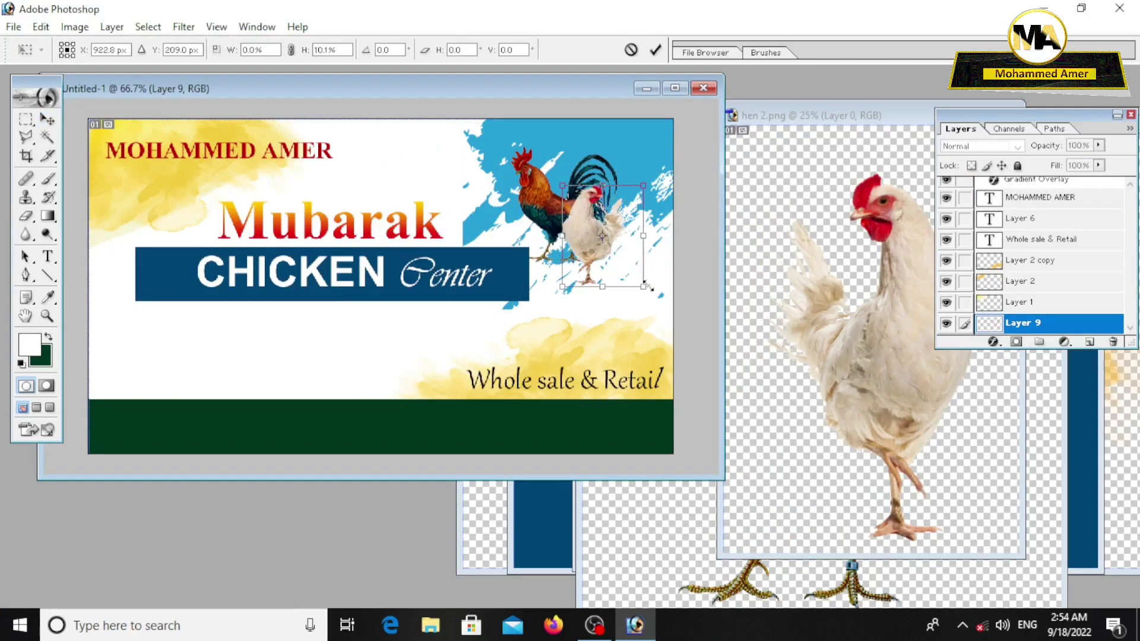
drag(643, 186, 664, 161)
drag(624, 238, 642, 209)
drag(573, 152, 576, 159)
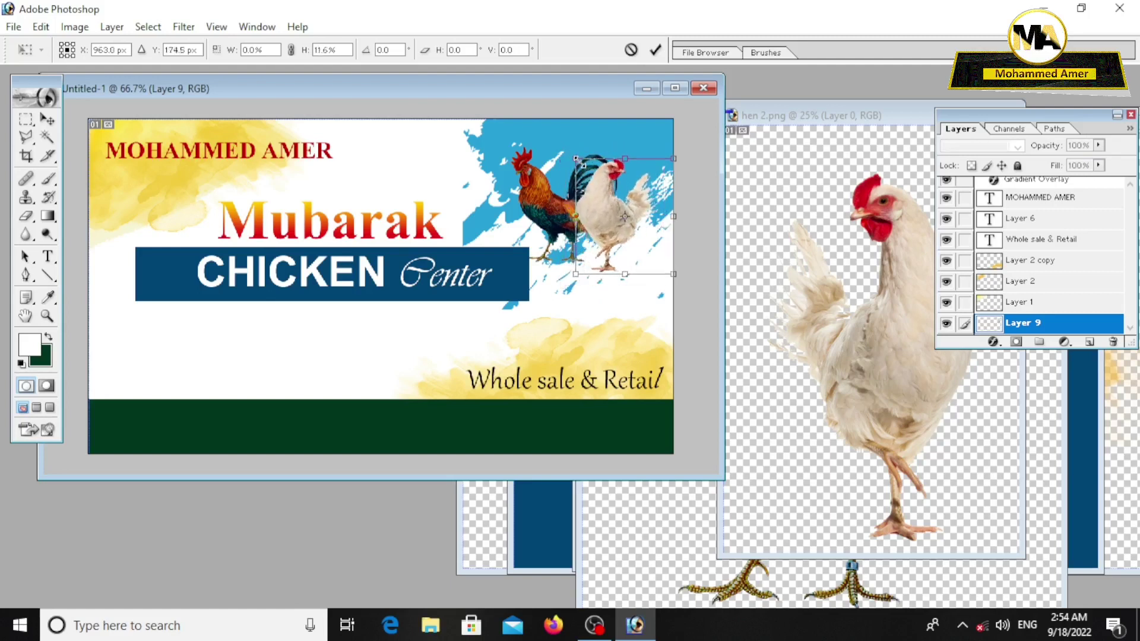
click(48, 121)
click(490, 247)
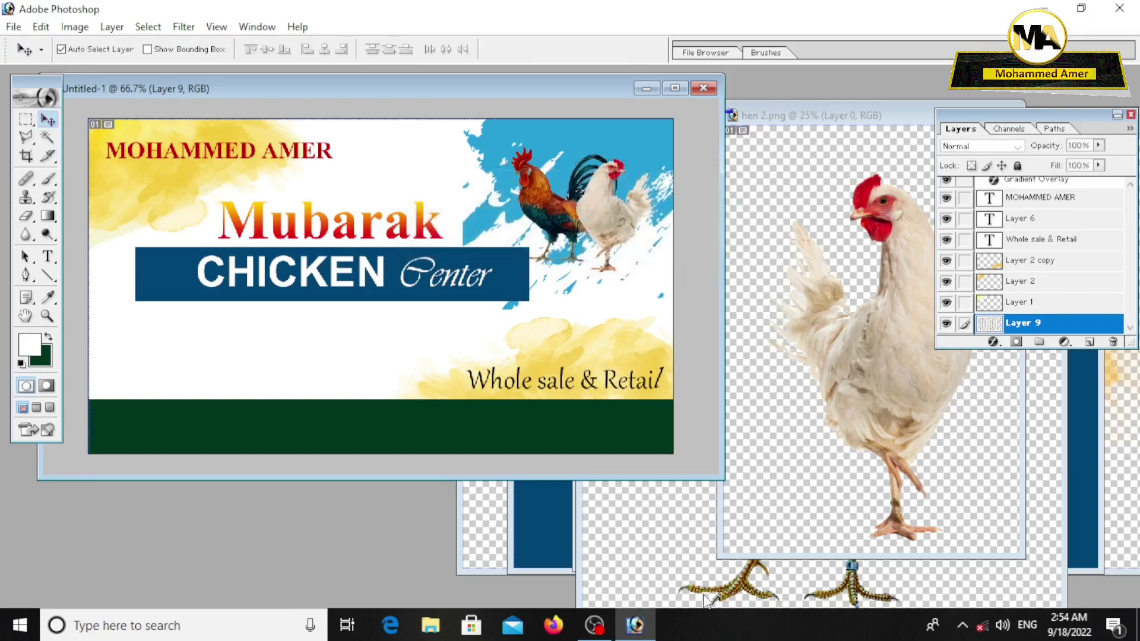
click(822, 105)
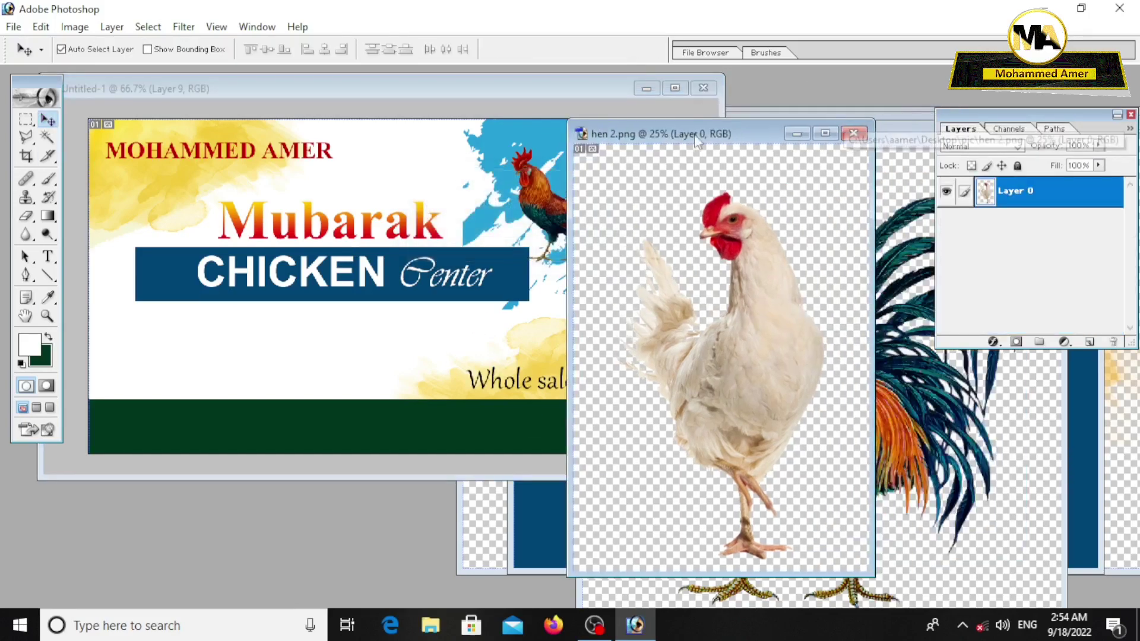
Minimise the hen and rooster windows and open chicken.png
click(684, 168)
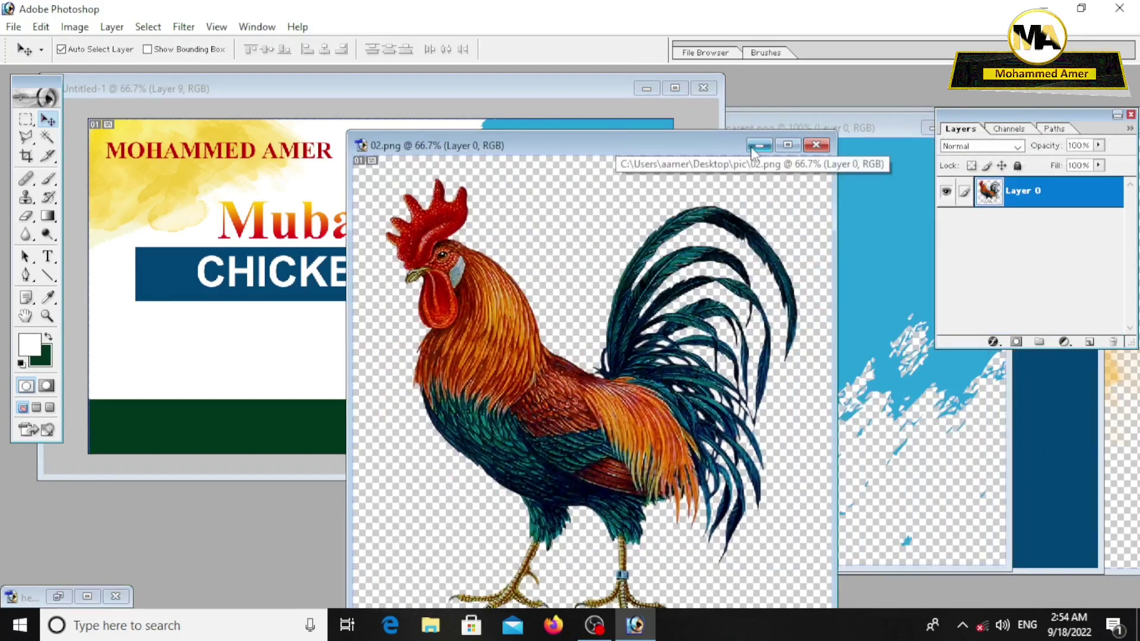
click(756, 147)
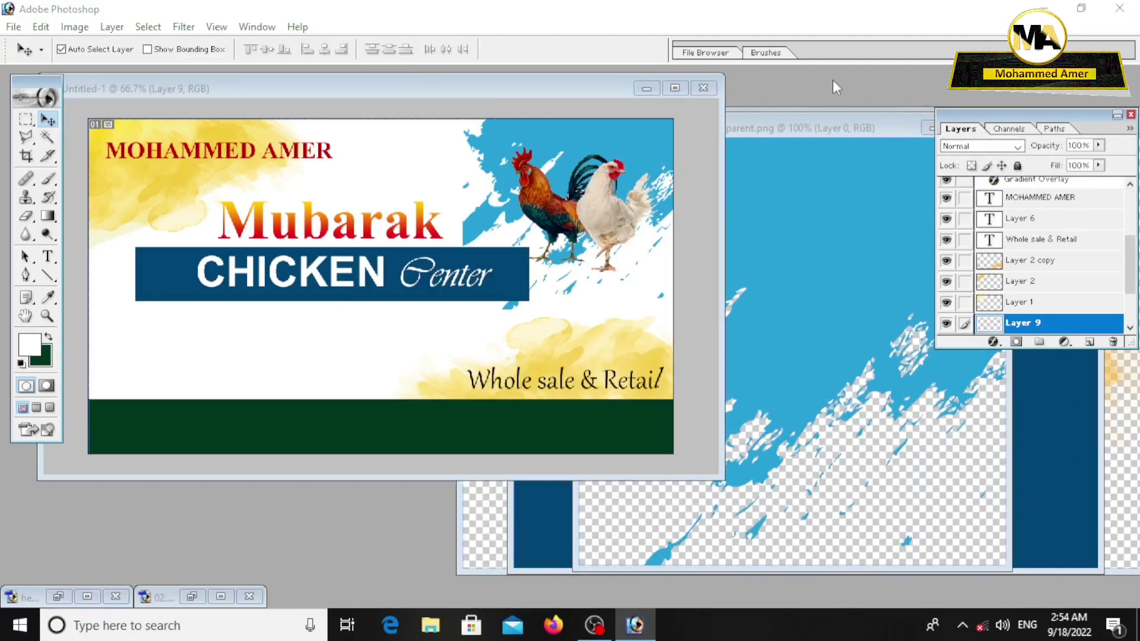
key(ctrl+o)
click(837, 184)
click(870, 427)
Select the raw chicken with an elliptical marquee and drag the oval into the card
click(30, 122)
click(114, 135)
drag(606, 185, 841, 386)
key(v)
mouse_move(713, 259)
mouse_down()
mouse_move(324, 325)
mouse_move(257, 243)
mouse_up()
Shrink the oval chicken into the card's bottom-left corner and apply
key(ctrl+t)
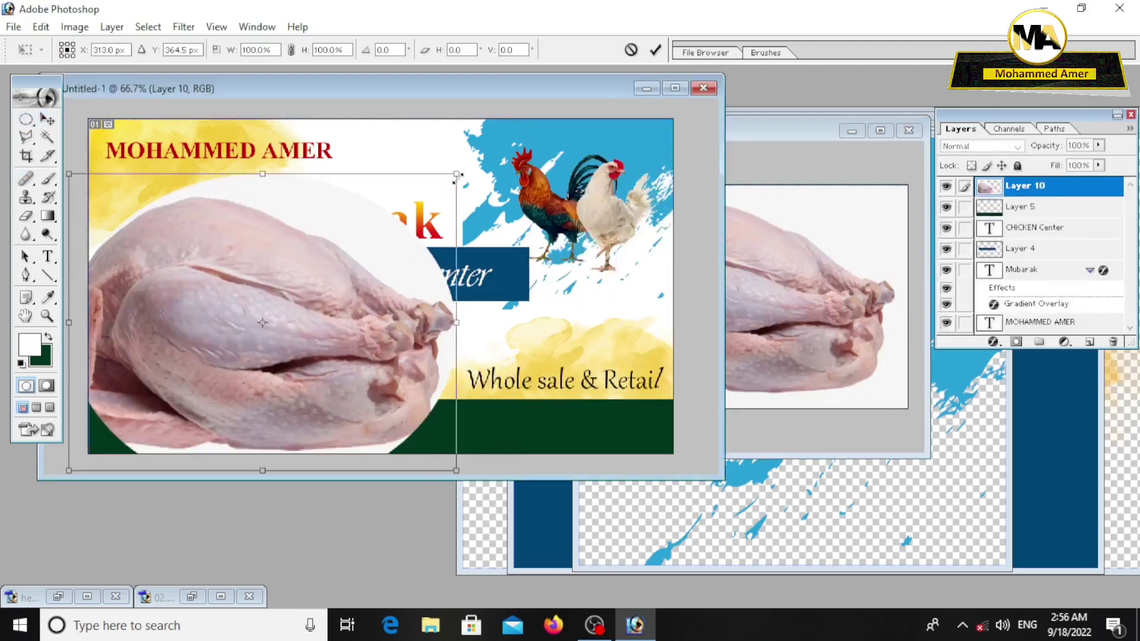
drag(457, 176, 261, 317)
mouse_move(259, 471)
mouse_down()
mouse_move(210, 441)
mouse_move(148, 436)
mouse_up()
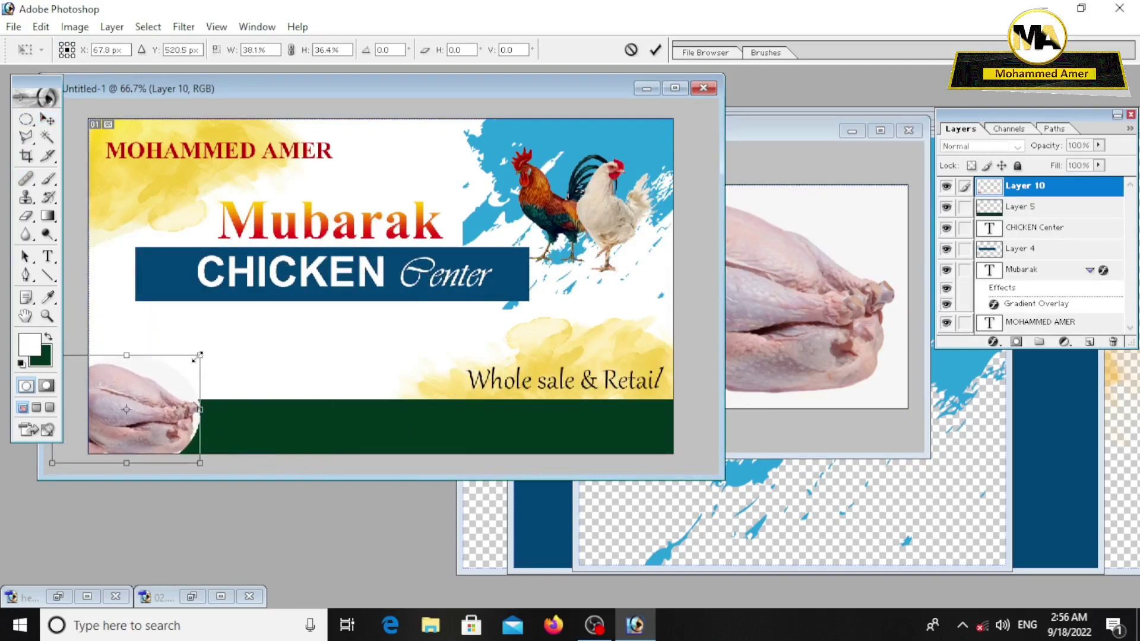
drag(199, 355, 202, 353)
click(48, 120)
key(Return)
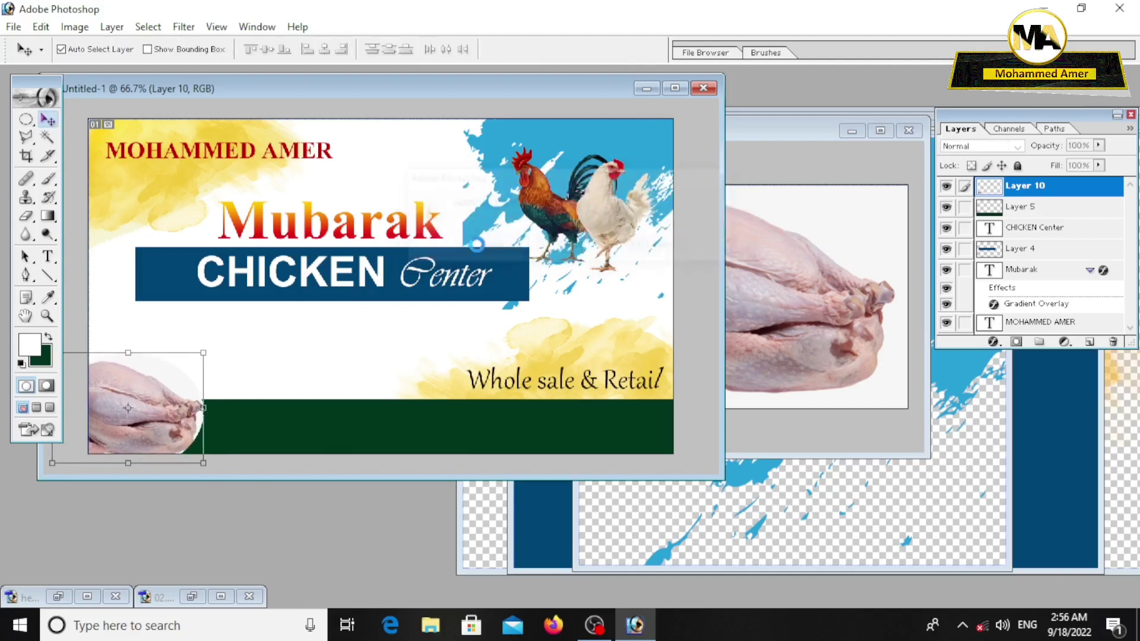
drag(243, 88, 324, 76)
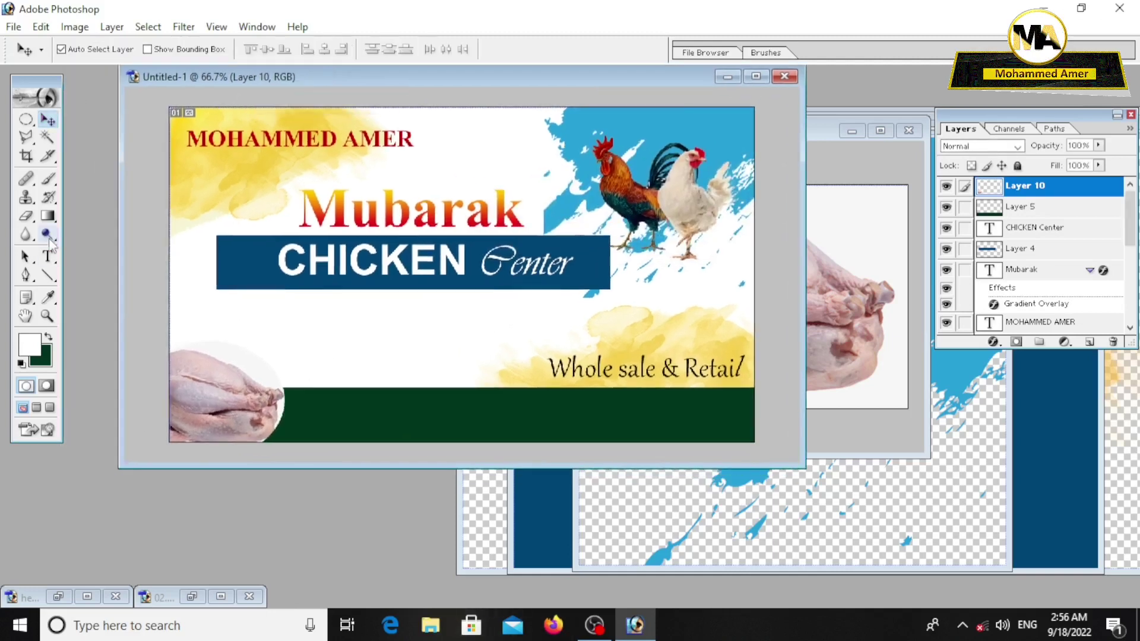
Set the 'Your Address Here.' text to 9 pt and centre it on the green bar
click(48, 256)
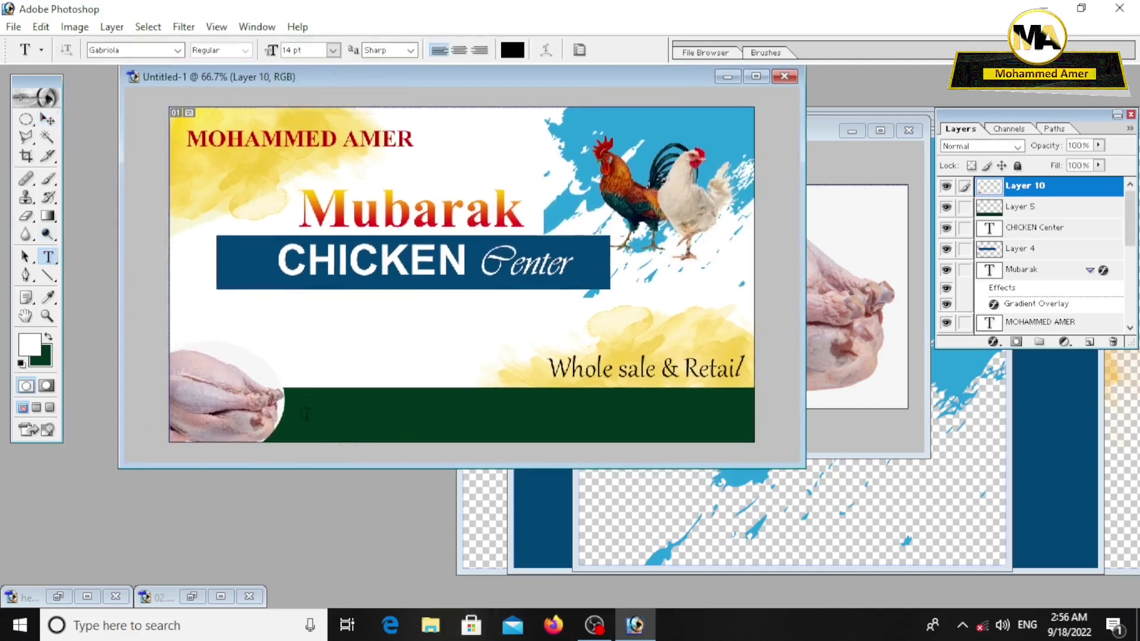
click(334, 50)
click(320, 129)
click(443, 416)
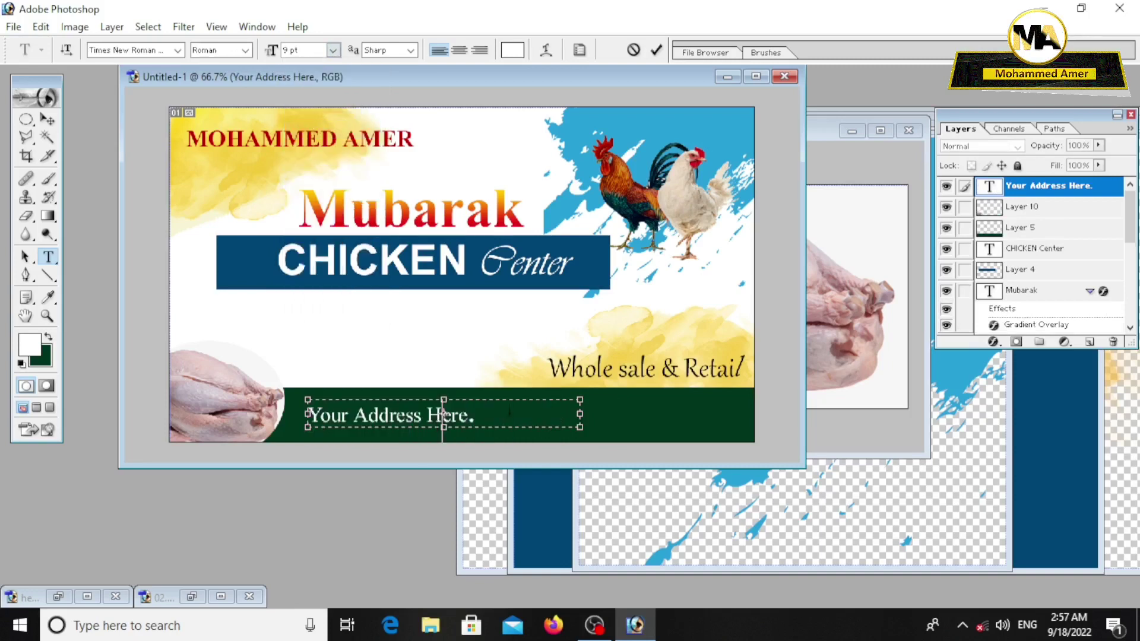
click(49, 119)
drag(382, 420, 481, 418)
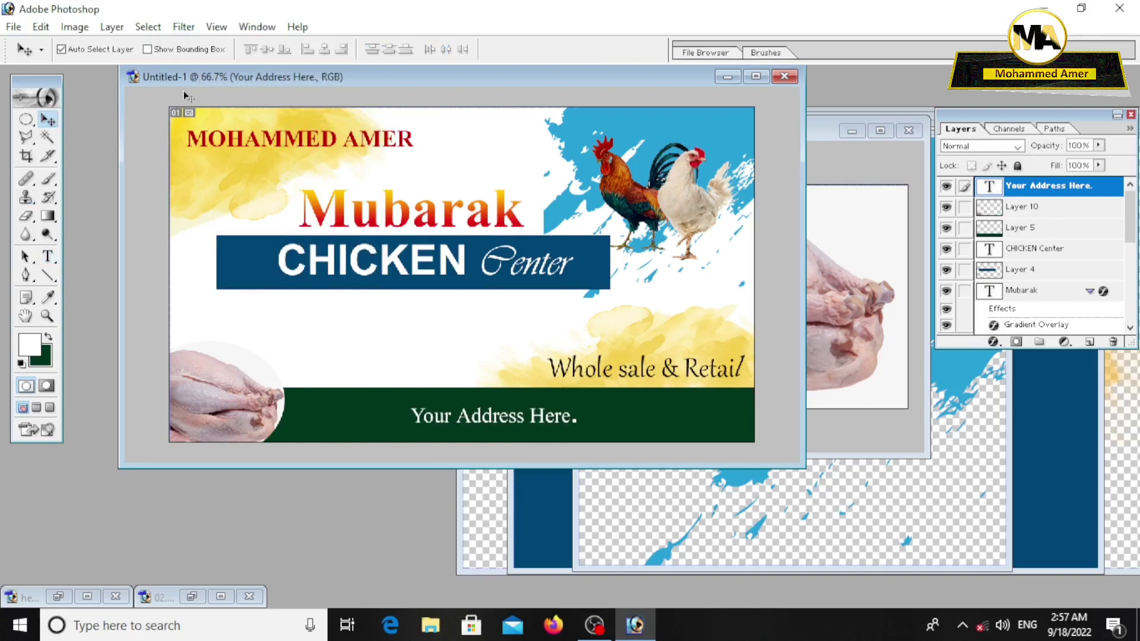
click(48, 256)
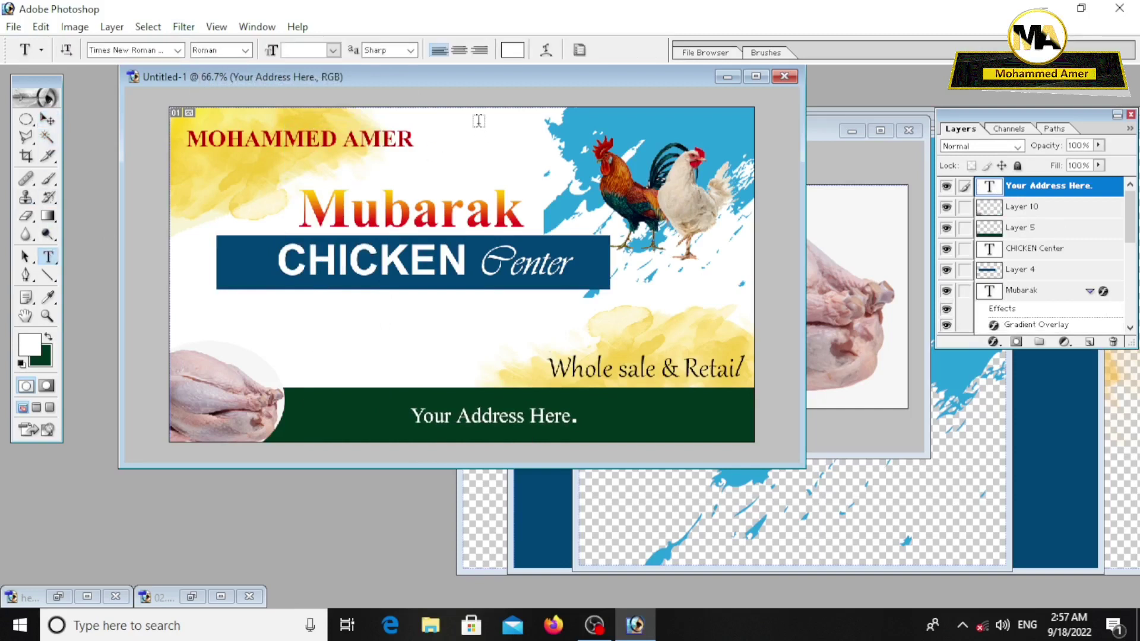
Type the phone number '93 xxx xxx xx' and move it to the top-right corner
text(93 xxx xxx xx)
click(48, 119)
drag(513, 140, 656, 130)
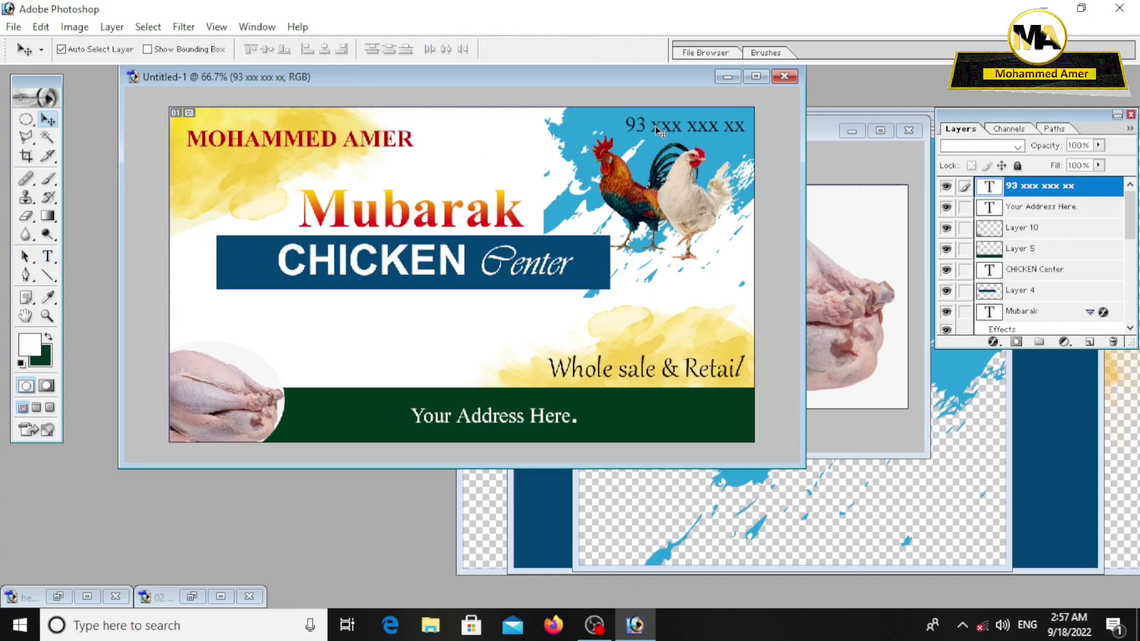
Drag the telephone icon from 13936.png into the card and shrink it beside the number
drag(608, 75, 531, 91)
mouse_move(490, 159)
mouse_down()
mouse_move(456, 153)
mouse_move(454, 172)
mouse_up()
key(ctrl+t)
mouse_move(579, 374)
mouse_down()
mouse_move(333, 168)
mouse_move(371, 159)
mouse_up()
key(ctrl+plus)
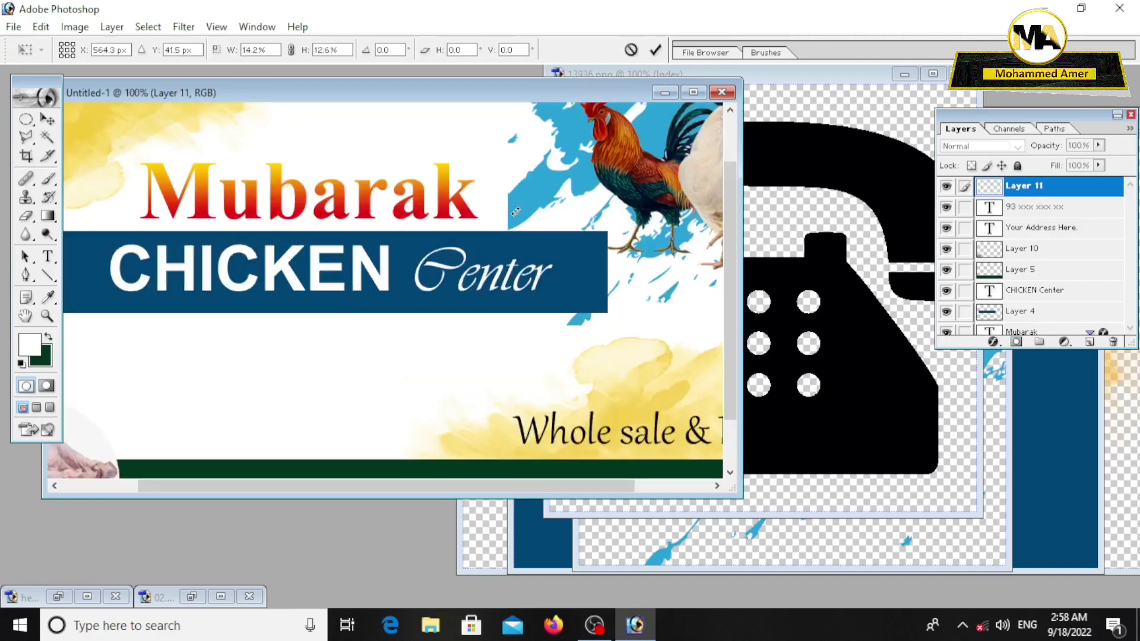
scroll(515, 212, up, 2)
drag(620, 144, 593, 126)
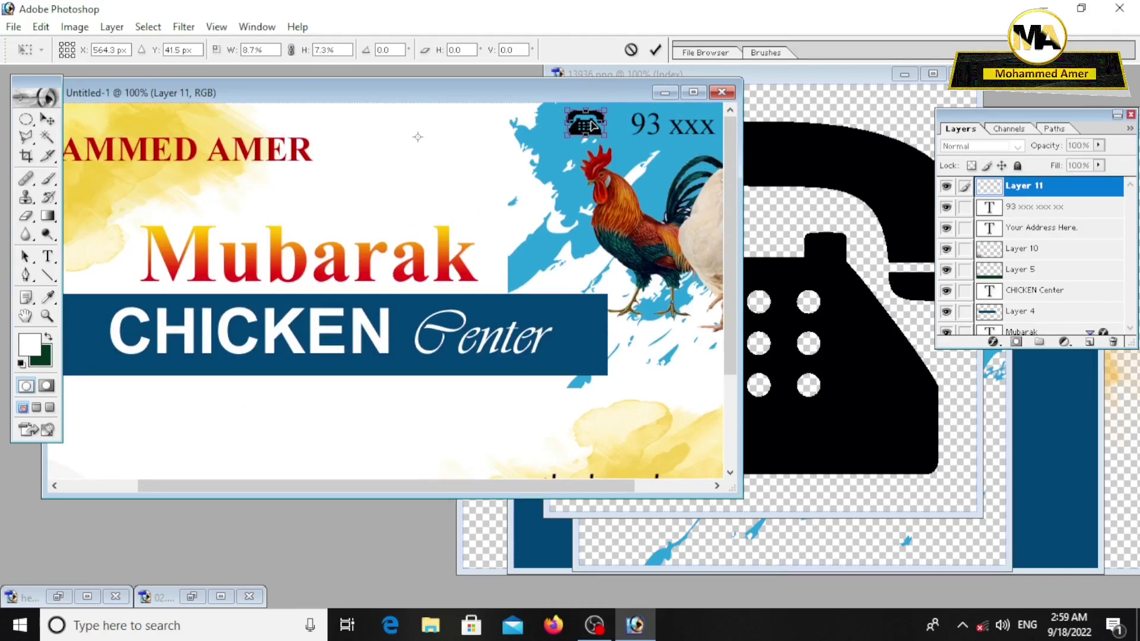
key(v)
click(487, 245)
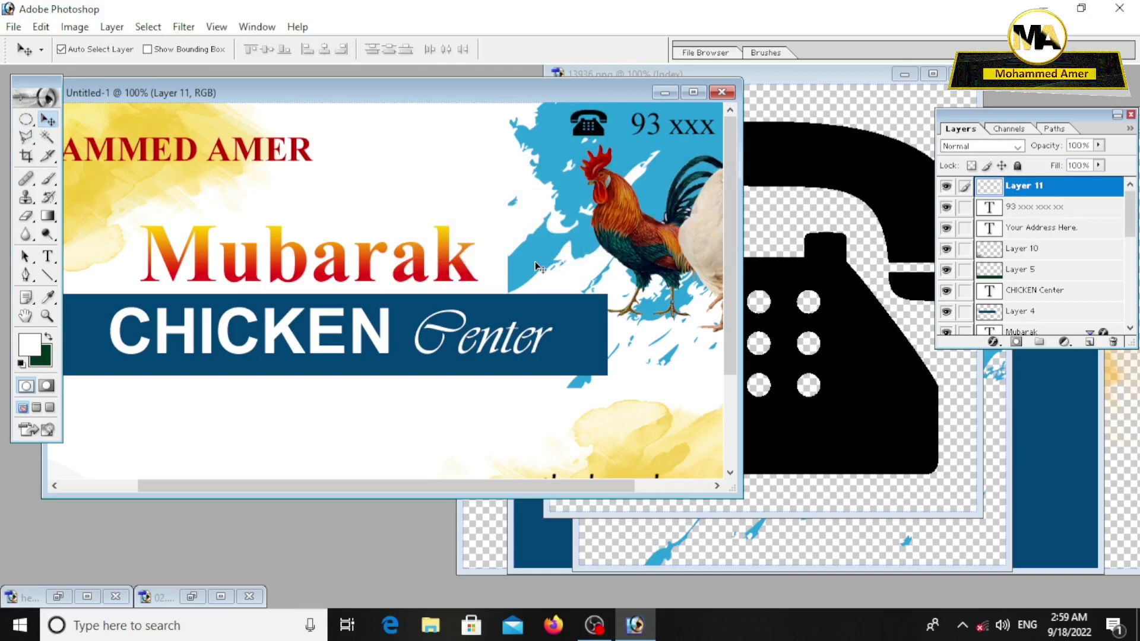
key(ctrl+minus)
click(48, 256)
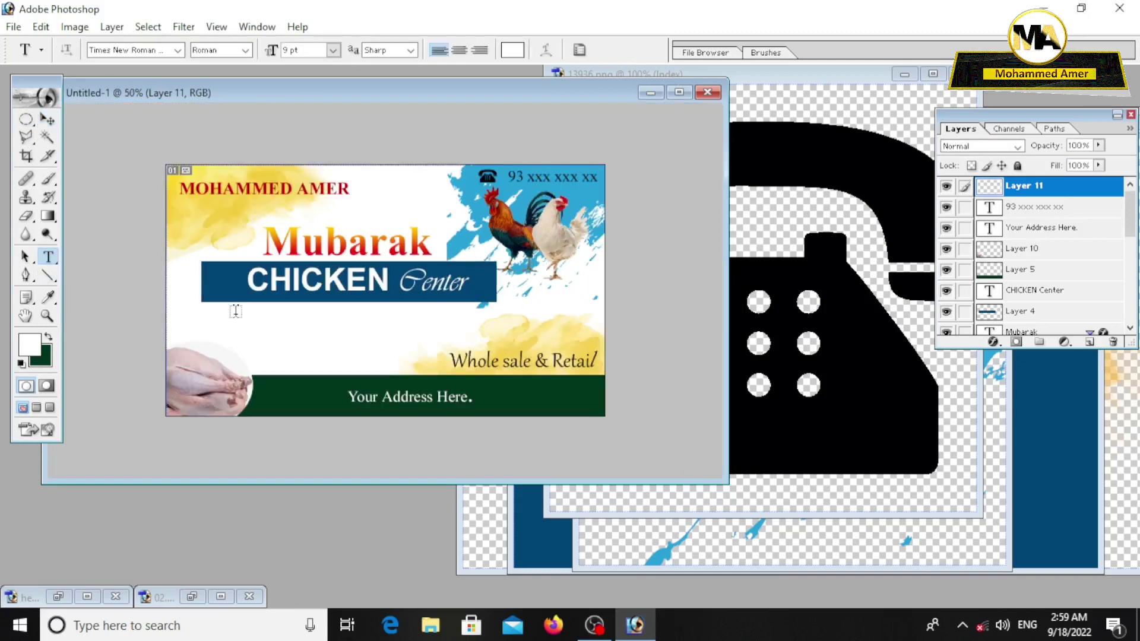
Add the tagline 'We Undertake All Kinds of Party & Marriage Orders.' in 14 pt Gabriola under the banner
drag(228, 312, 476, 375)
text(We Undertake All Kinds of Party & Marriage Orders.)
key(ctrl+a)
click(333, 50)
click(323, 203)
click(427, 355)
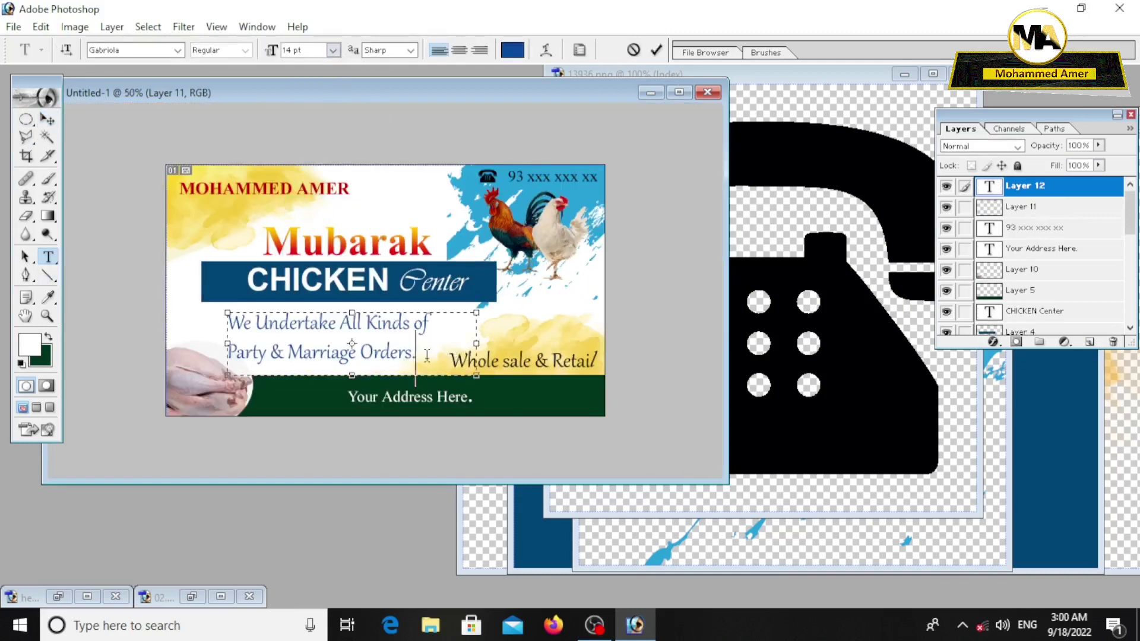
click(48, 119)
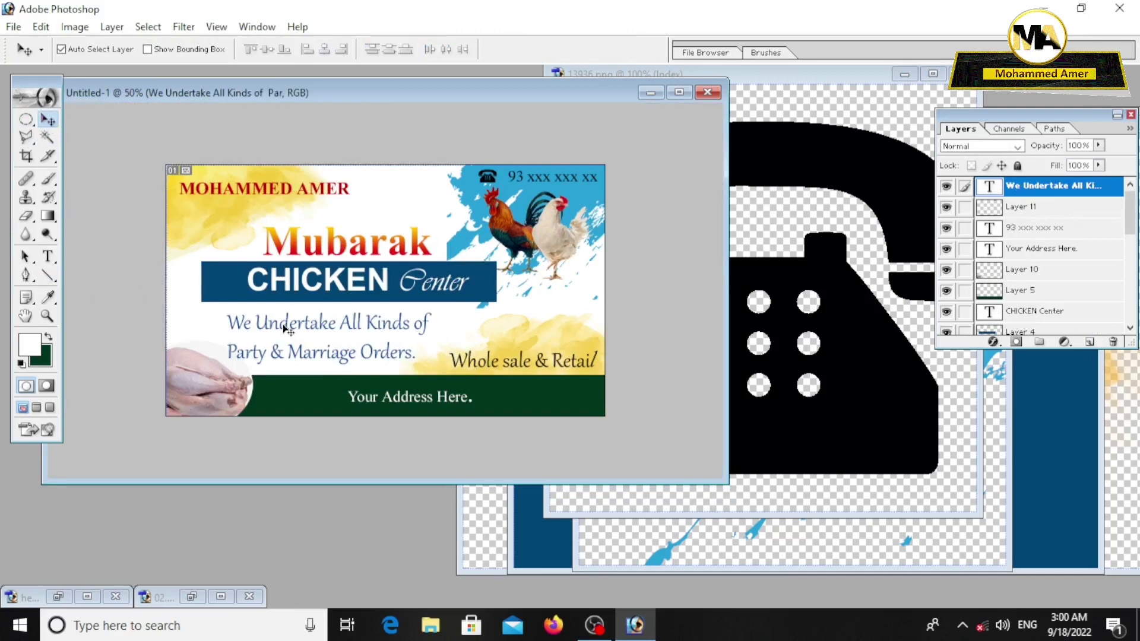
drag(290, 325, 312, 318)
key(ctrl+plus)
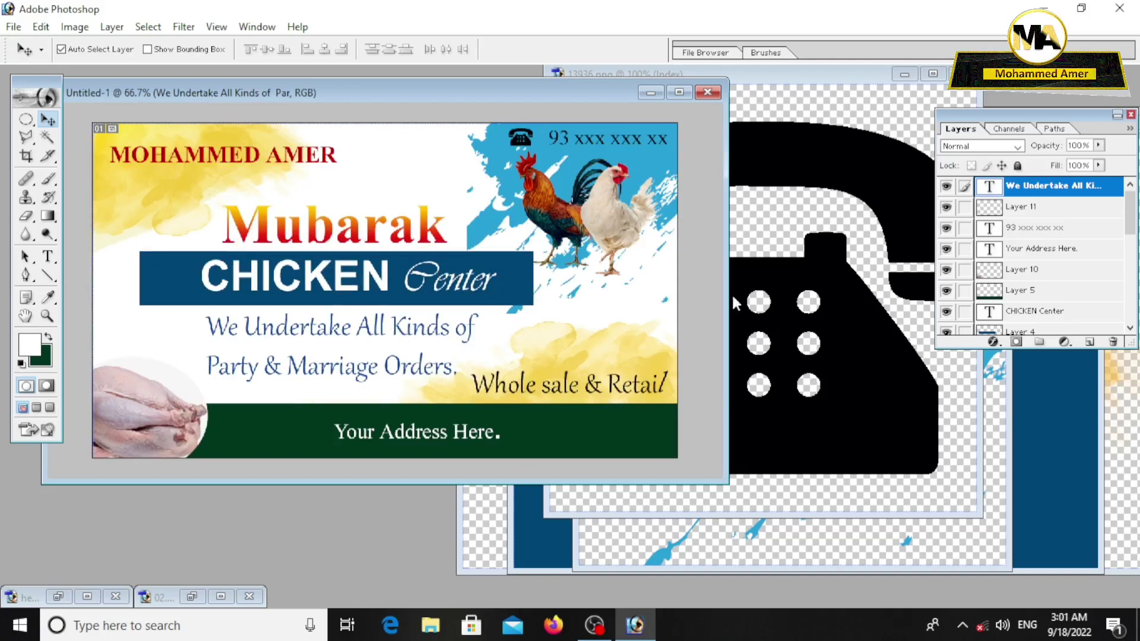
Maximise the card window, zoom to 100%, and move the Layers palette lower right
click(679, 94)
key(ctrl+plus)
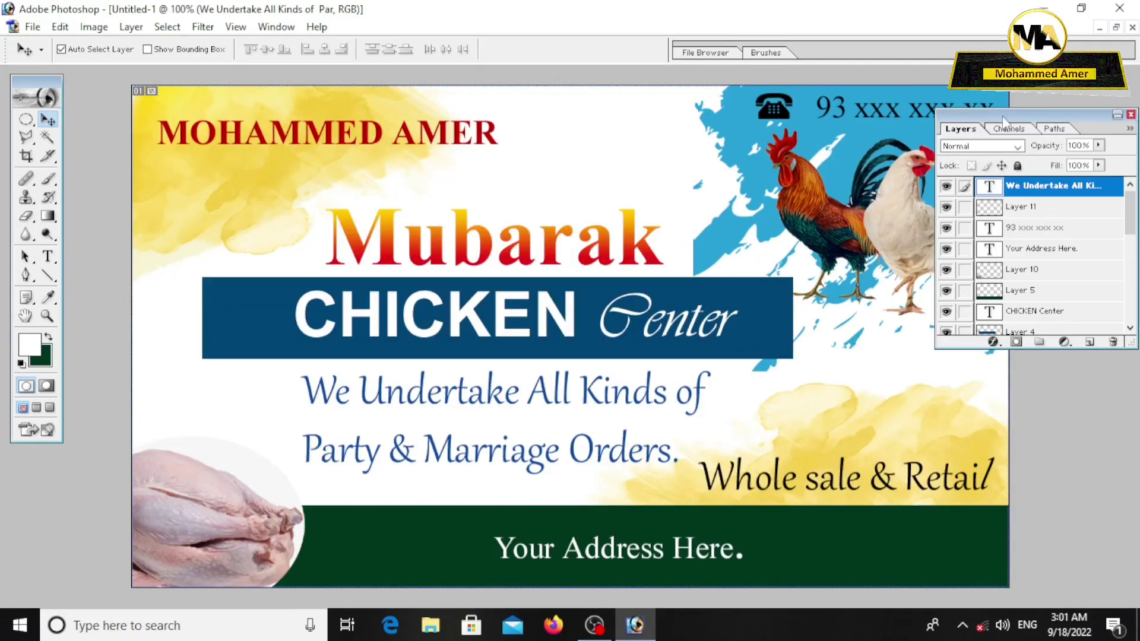
drag(1003, 117, 1093, 348)
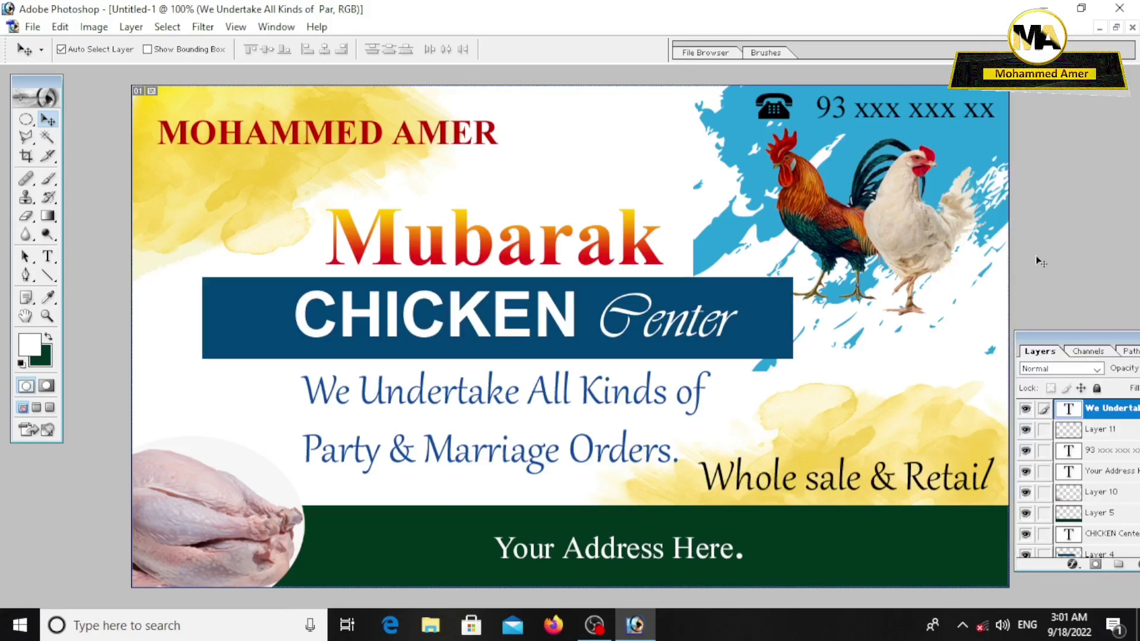